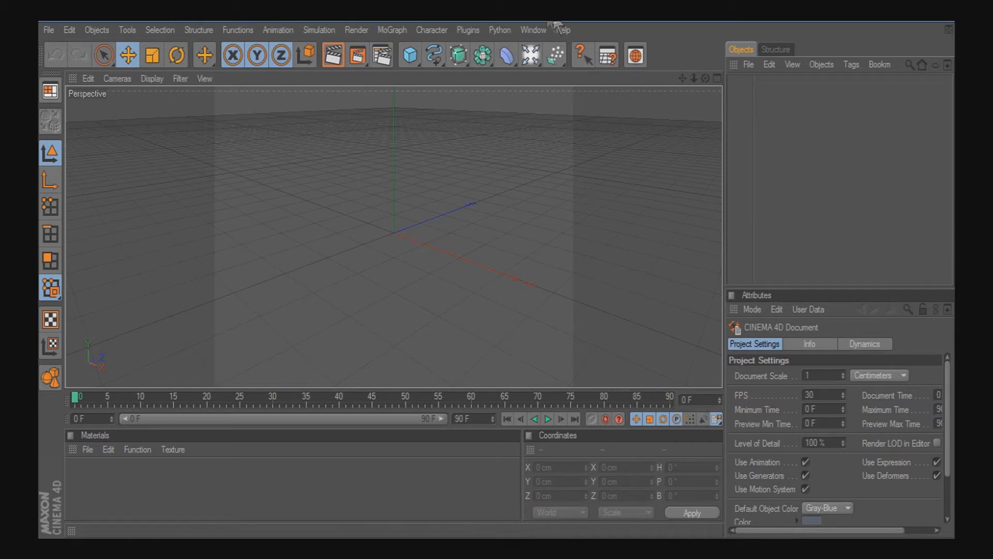
Add a MoText object and set its text to "Frankyshots"
{"action": "left_click", "coordinate": [399, 31]}
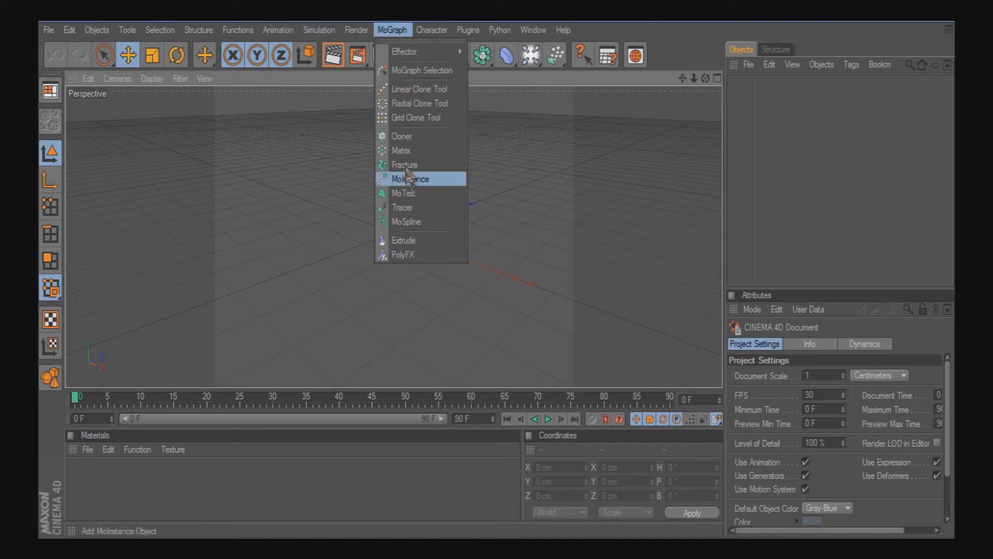
{"action": "left_click", "coordinate": [402, 192]}
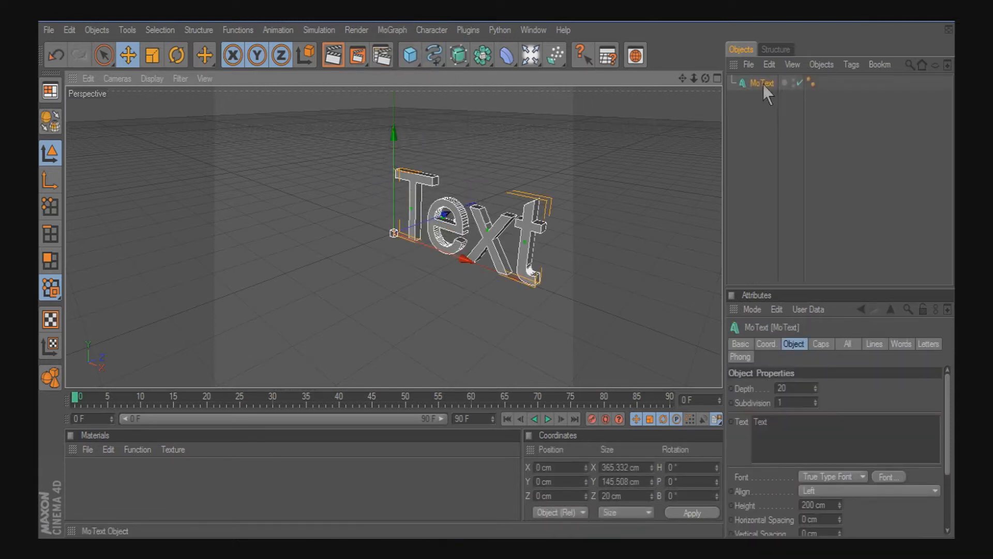
{"action": "left_click", "coordinate": [787, 423]}
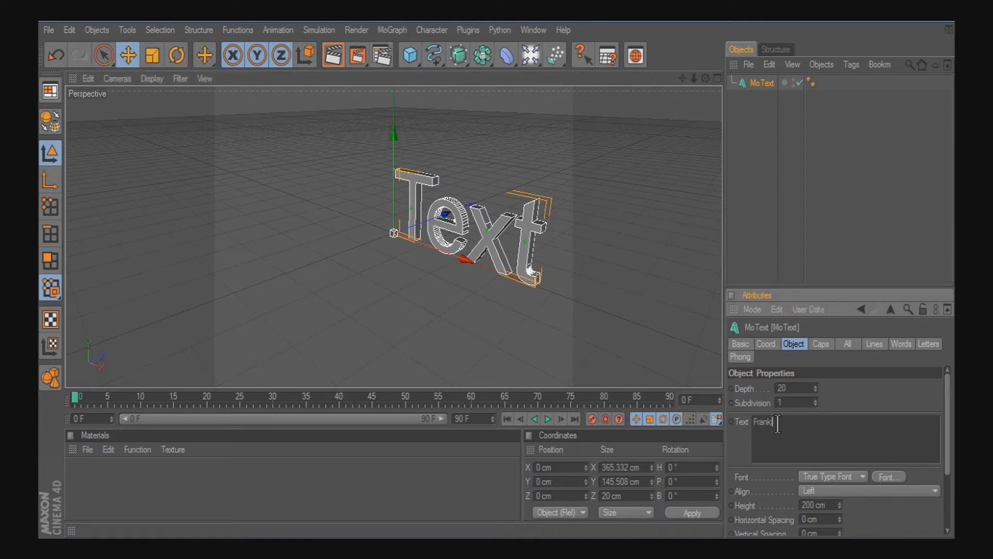
{"action": "type", "text": "Frankyshots"}
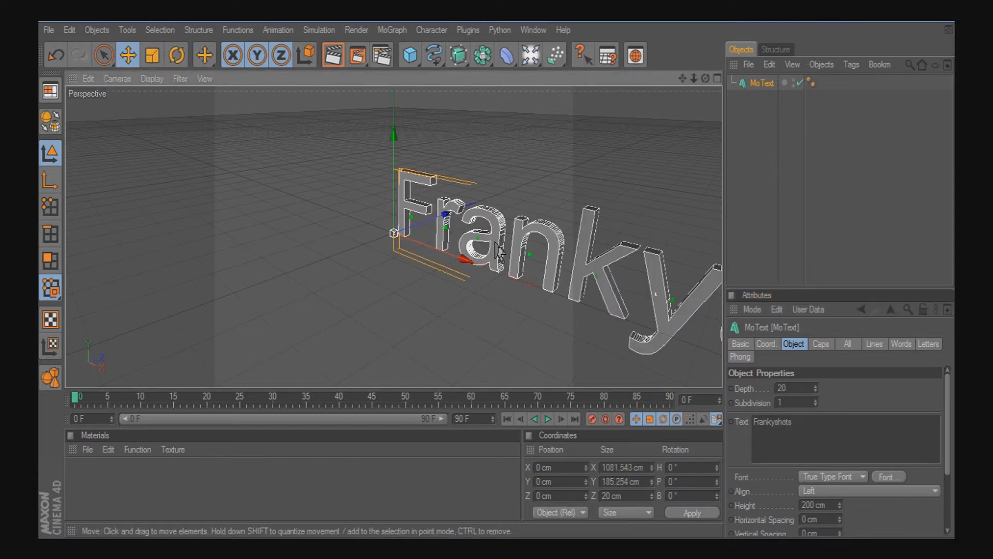
Set the alignment of the Frankyshots text to Middle
{"action": "left_click", "coordinate": [852, 491]}
{"action": "left_click", "coordinate": [827, 463]}
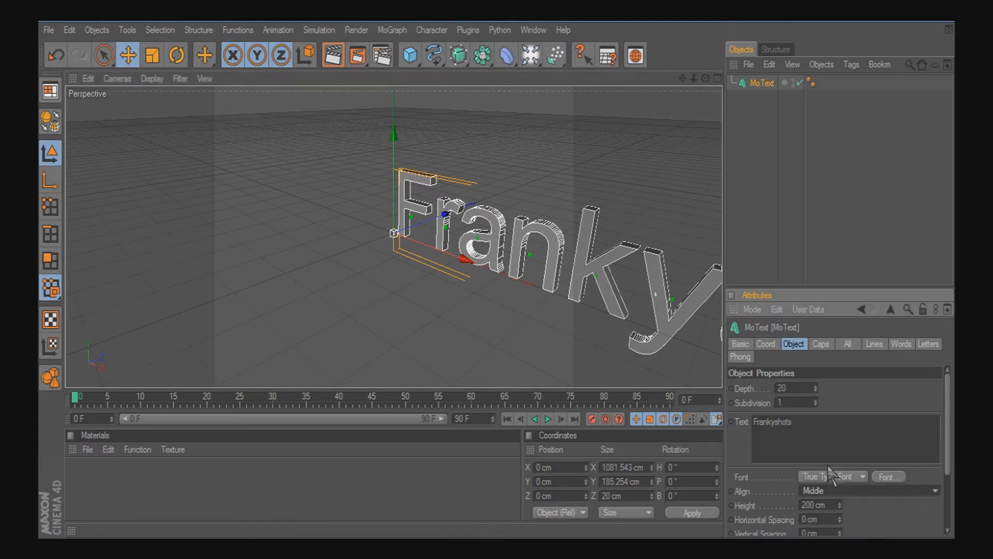
{"action": "left_click_drag", "start_coordinate": [705, 78], "coordinate": [496, 274]}
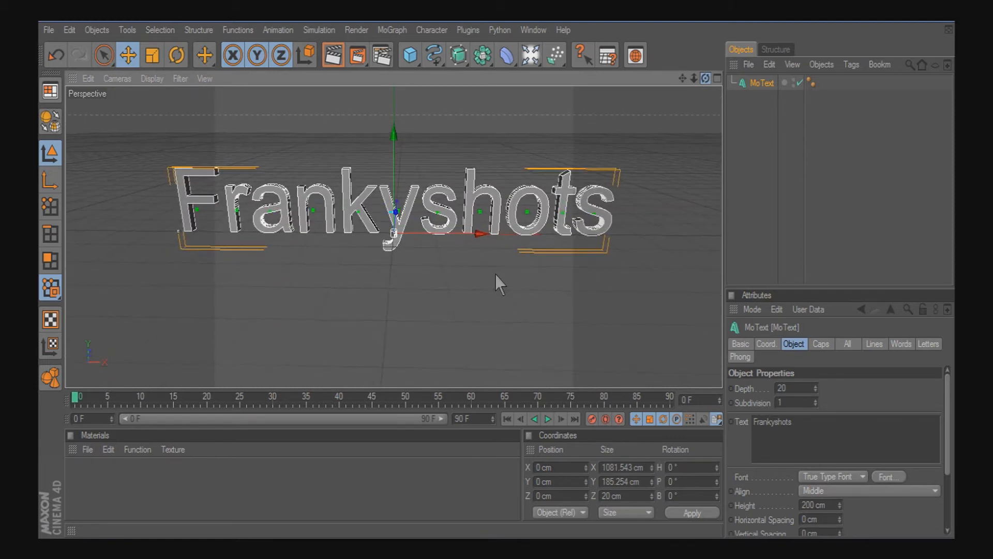
{"action": "left_click_drag", "start_coordinate": [694, 79], "coordinate": [502, 277]}
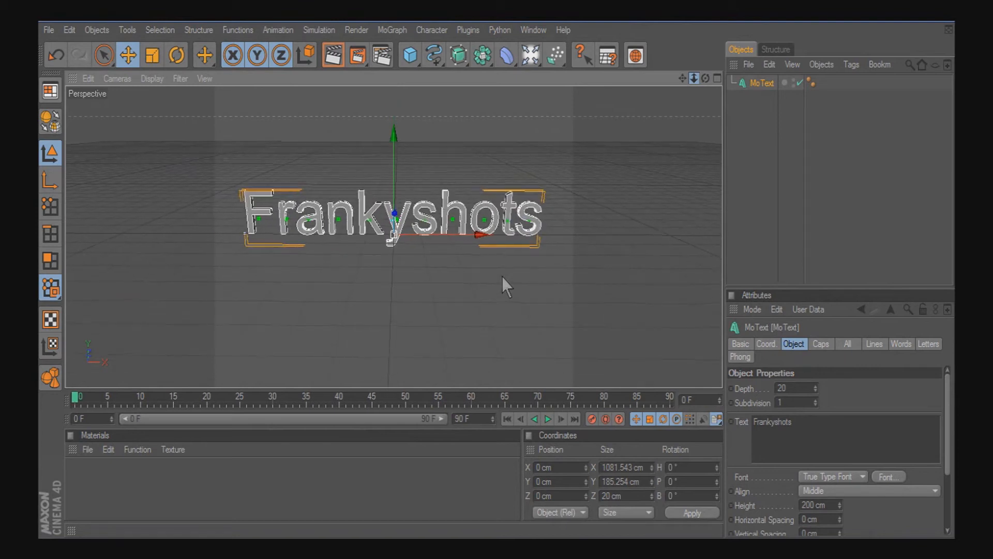
{"action": "left_click_drag", "start_coordinate": [496, 272], "coordinate": [496, 274]}
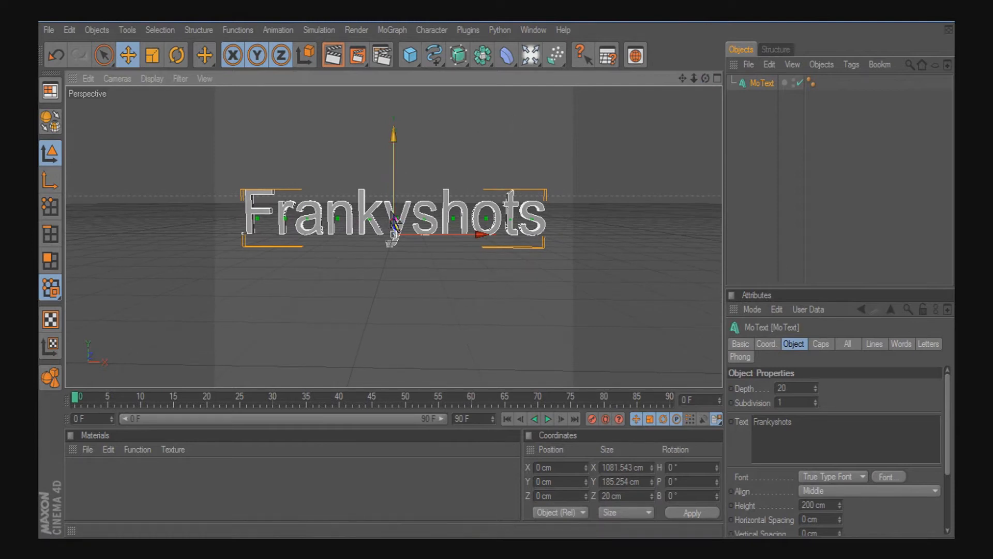
{"action": "left_click", "coordinate": [108, 449]}
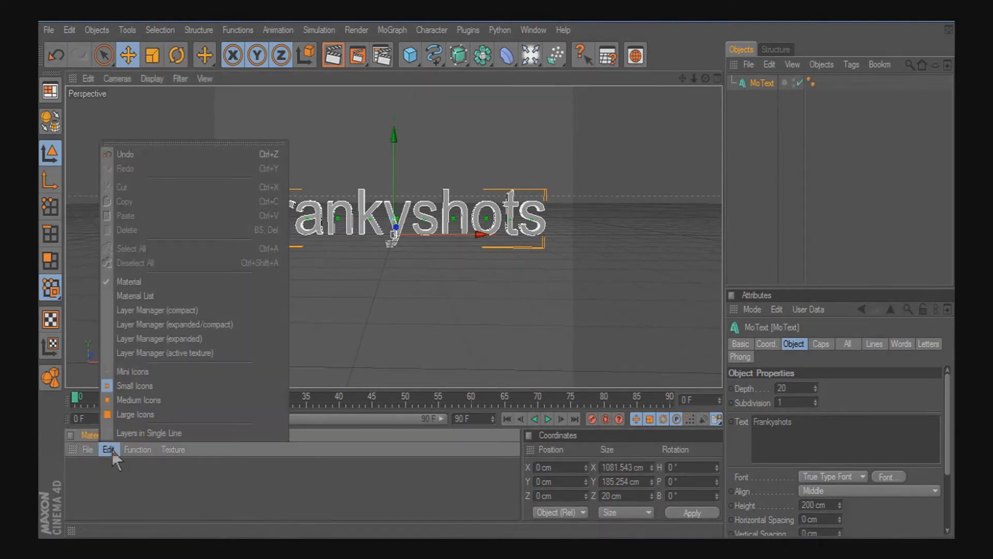
{"action": "mouse_move", "coordinate": [88, 449]}
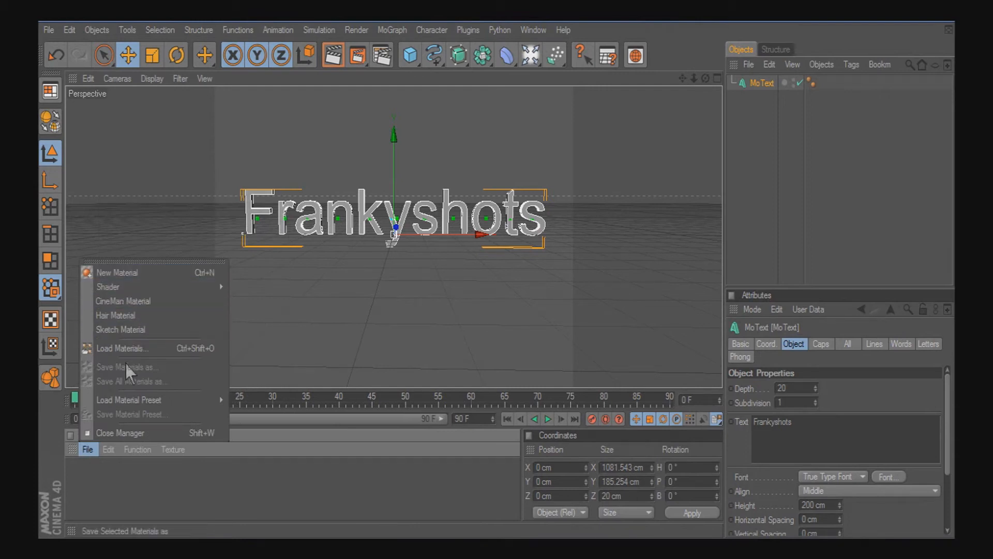
{"action": "left_click", "coordinate": [352, 244]}
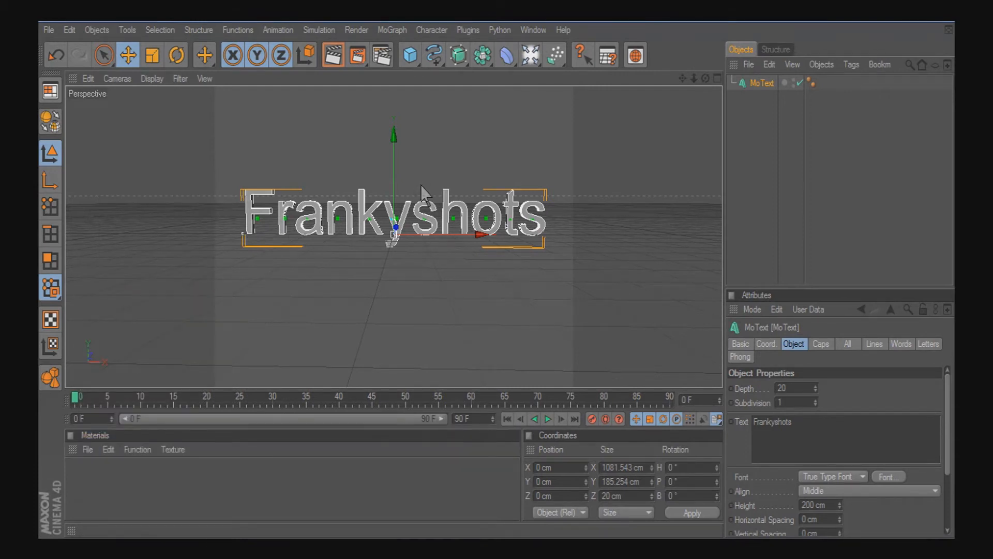
Open the ALLMATERIALS file from the CINEMA 4D folder inside Plugins-Art-MelonArtz, Mixed more, MELONS1OOO on the DATA (D:) drive
{"action": "key", "text": "ctrl+o"}
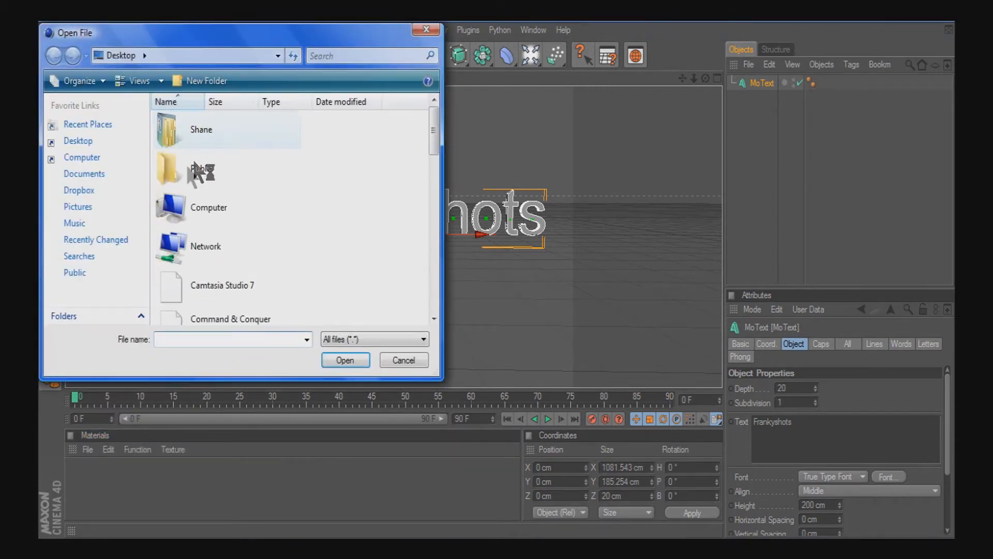
{"action": "double_click", "coordinate": [185, 206]}
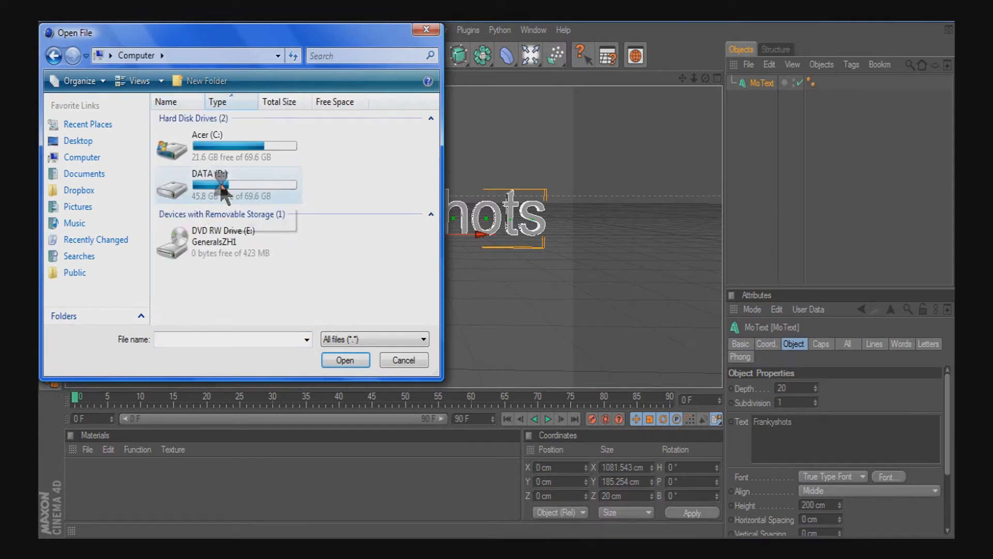
{"action": "double_click", "coordinate": [221, 194]}
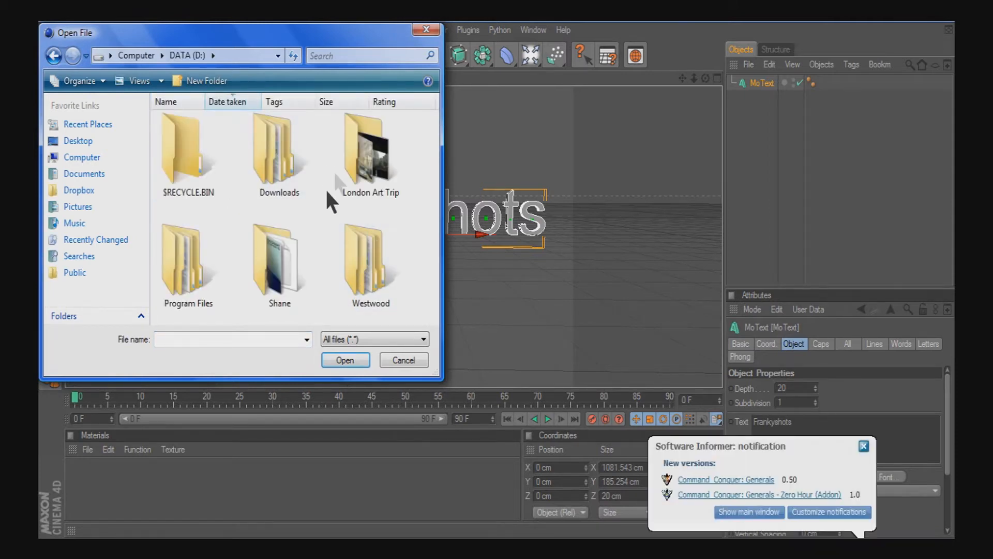
{"action": "double_click", "coordinate": [295, 275]}
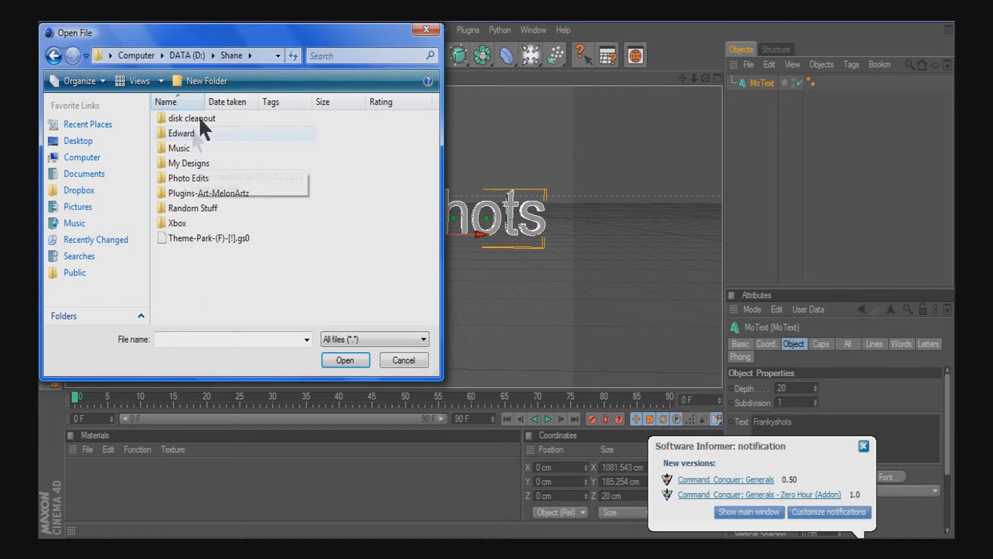
{"action": "double_click", "coordinate": [194, 192]}
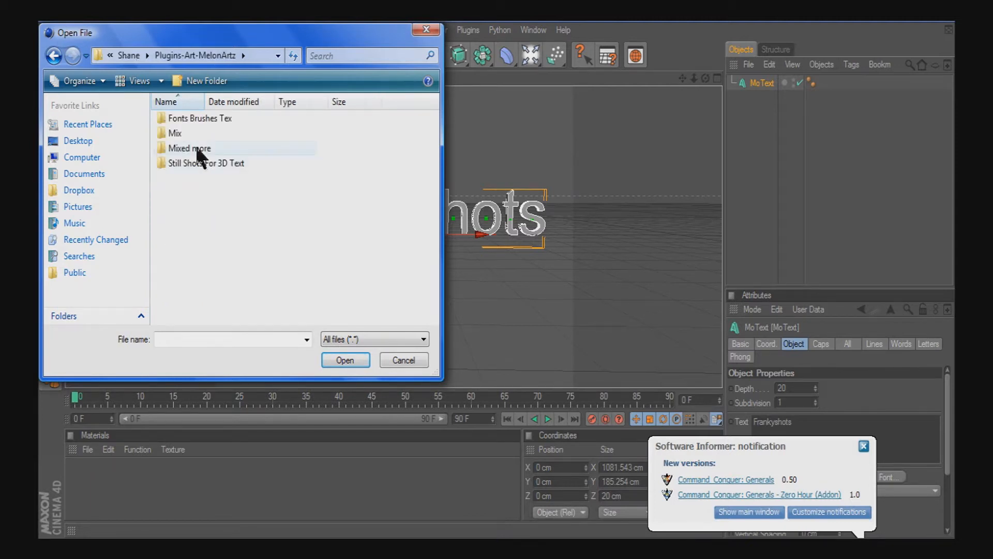
{"action": "double_click", "coordinate": [195, 148]}
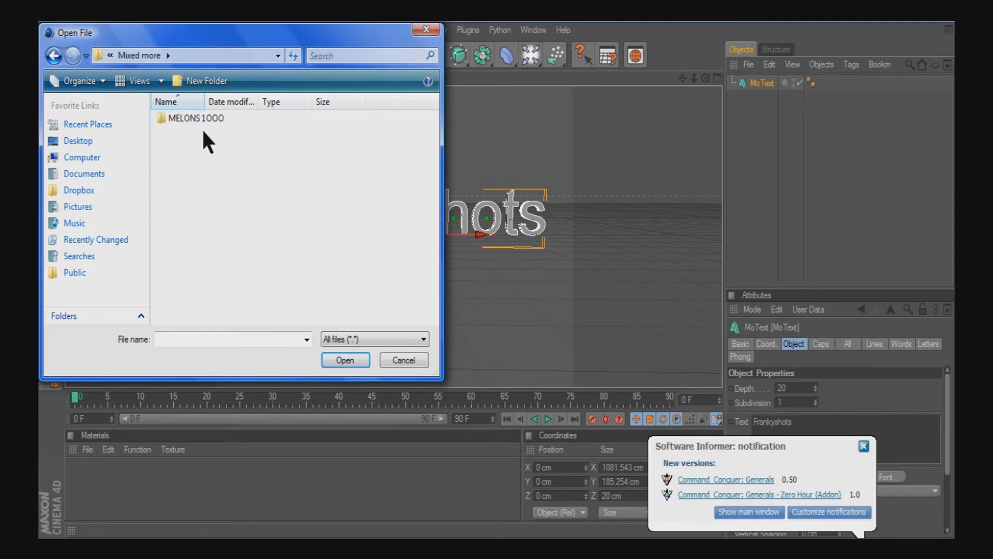
{"action": "double_click", "coordinate": [206, 119]}
{"action": "double_click", "coordinate": [194, 118]}
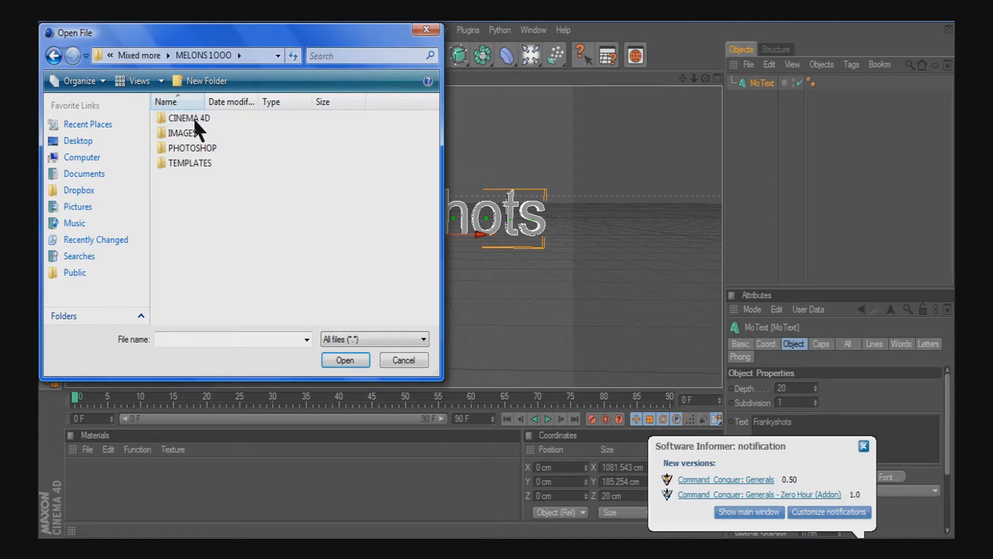
{"action": "double_click", "coordinate": [189, 119]}
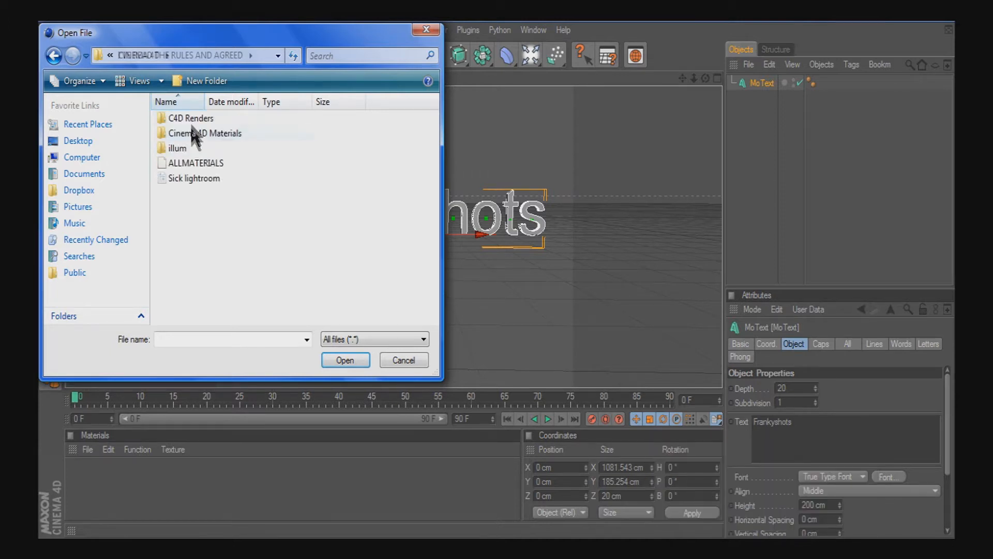
{"action": "double_click", "coordinate": [190, 164]}
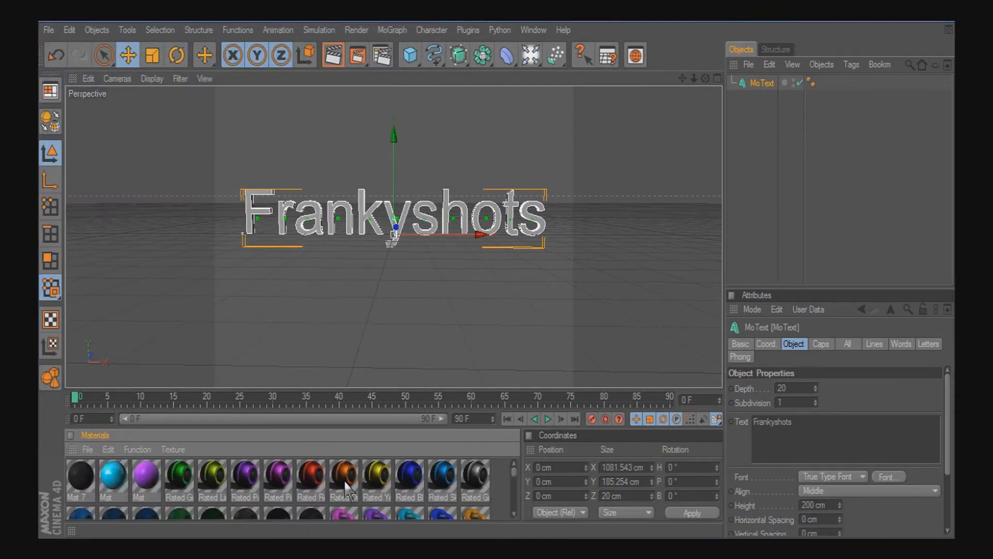
Apply the dark blue Rated material to the MoText object as its base material
{"action": "left_click_drag", "start_coordinate": [513, 470], "coordinate": [513, 473]}
{"action": "left_click_drag", "start_coordinate": [416, 478], "coordinate": [782, 81]}
{"action": "left_click", "coordinate": [845, 124]}
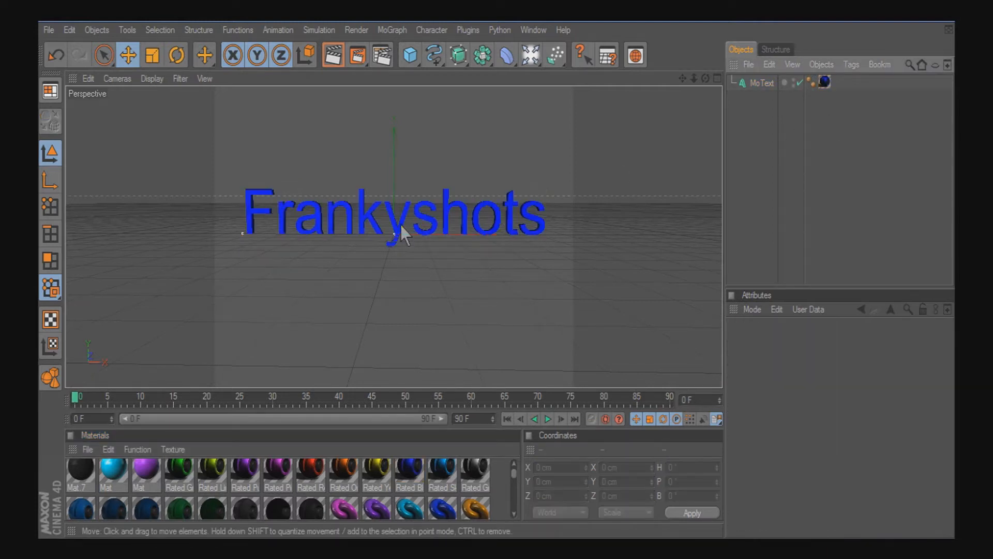
Add the Acrez White material to the MoText object and restrict it to the C1 selection
{"action": "left_click", "coordinate": [515, 465]}
{"action": "left_click", "coordinate": [515, 465]}
{"action": "scroll", "coordinate": [514, 513], "scroll_direction": "down", "scroll_amount": 3}
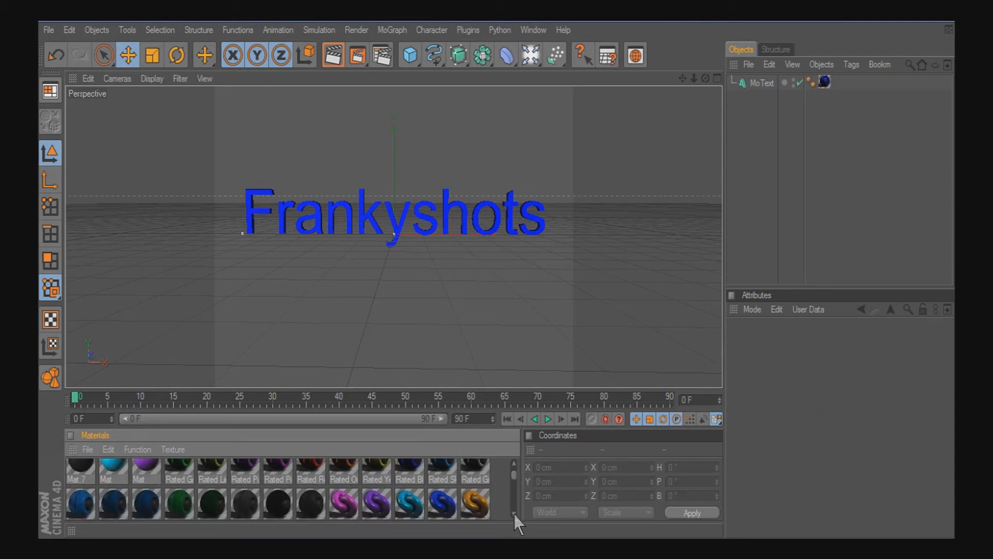
{"action": "left_click_drag", "start_coordinate": [176, 468], "coordinate": [841, 89]}
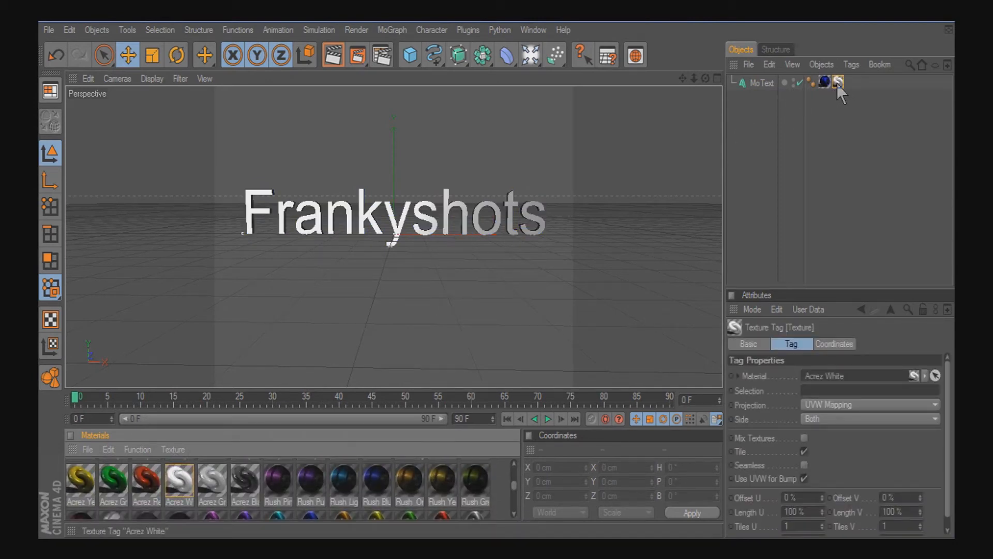
{"action": "left_click", "coordinate": [835, 390]}
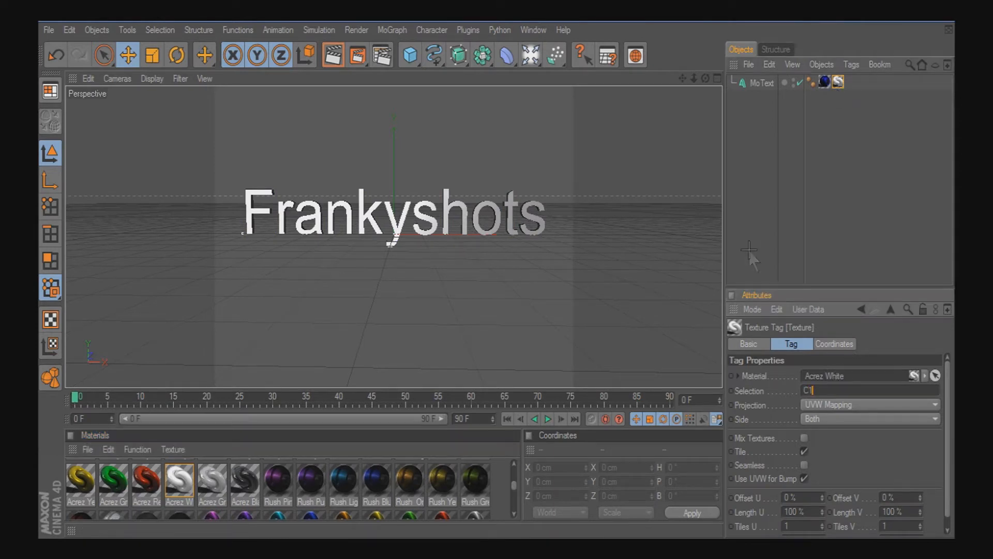
{"action": "left_click", "coordinate": [750, 252]}
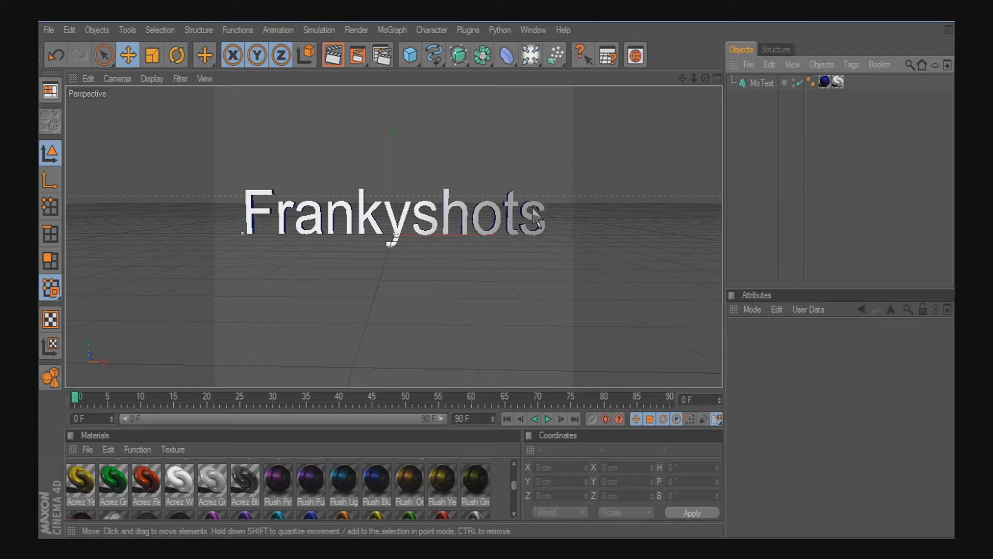
Set the depth of the Frankyshots text to 80
{"action": "left_click", "coordinate": [502, 232]}
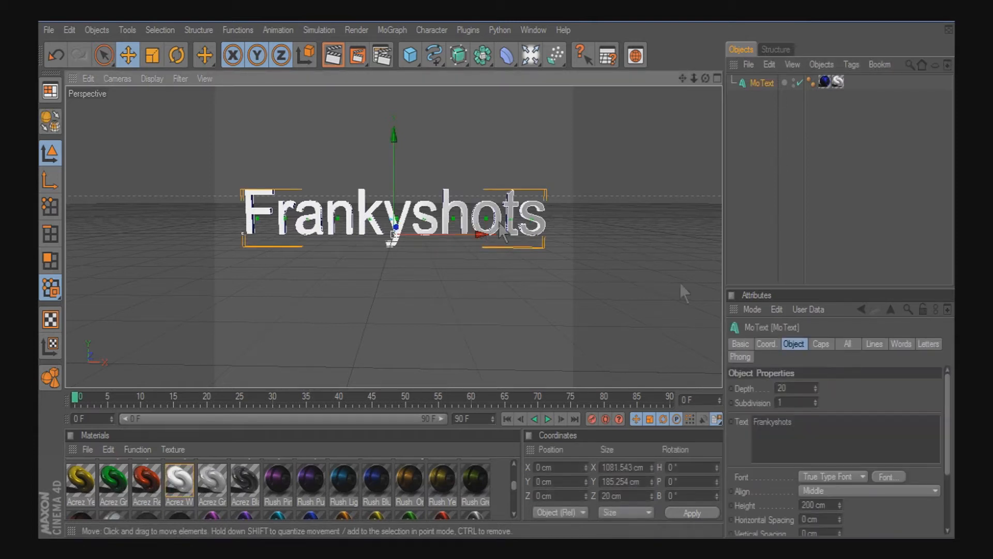
{"action": "left_click", "coordinate": [791, 388]}
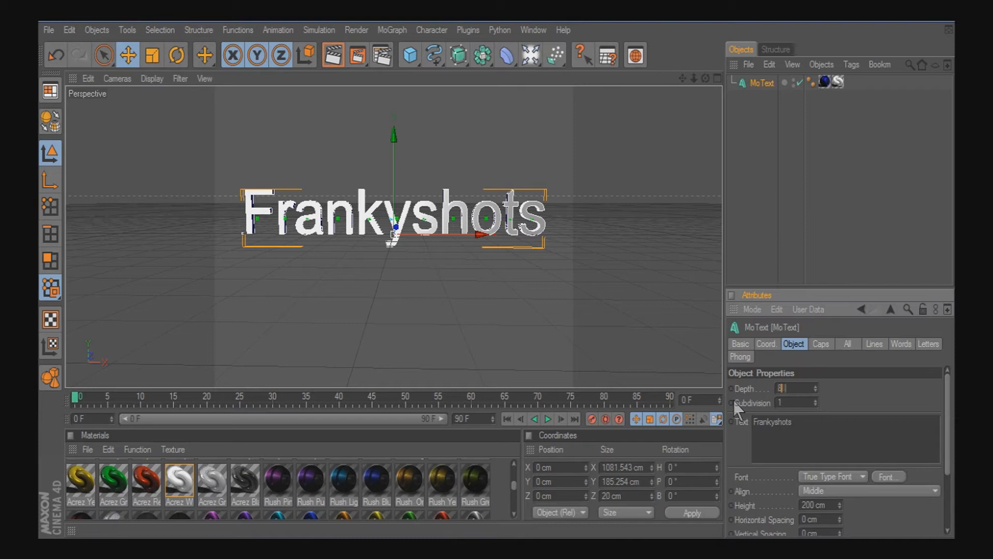
{"action": "left_click", "coordinate": [594, 304]}
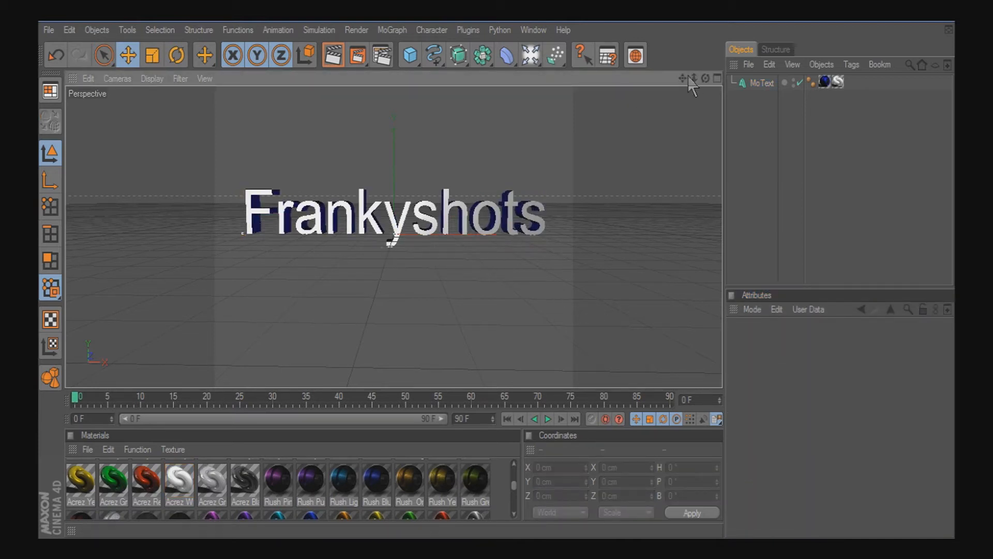
Add a Random effector to the Frankyshots text and reselect the MoText object
{"action": "scroll", "coordinate": [512, 279], "scroll_direction": "up", "scroll_amount": 4}
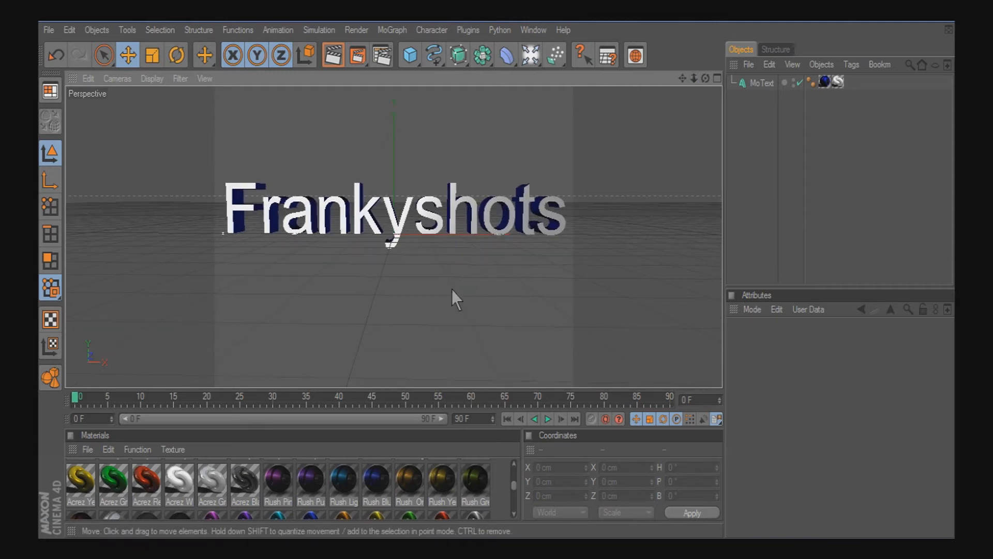
{"action": "left_click_drag", "start_coordinate": [705, 79], "coordinate": [498, 274]}
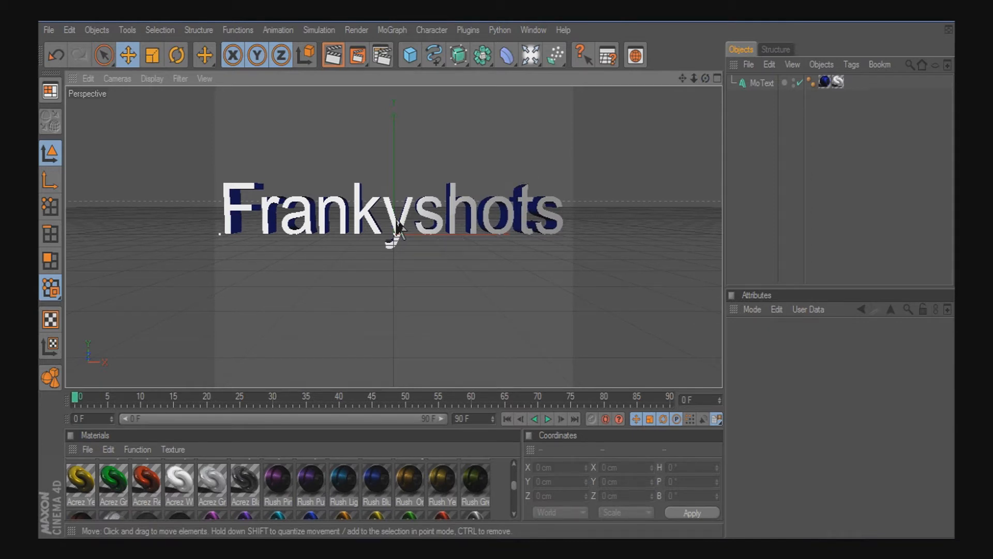
{"action": "left_click", "coordinate": [364, 222]}
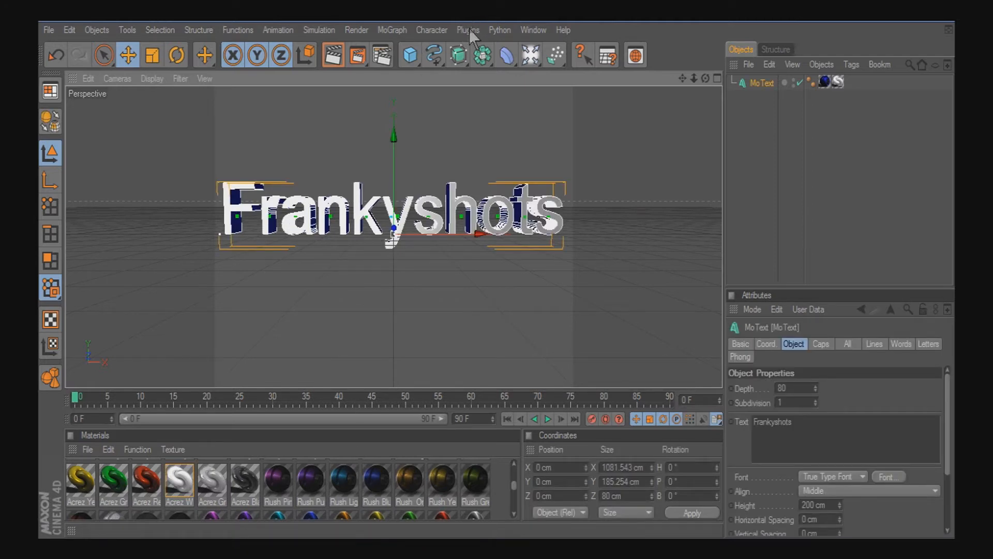
{"action": "left_click", "coordinate": [393, 30]}
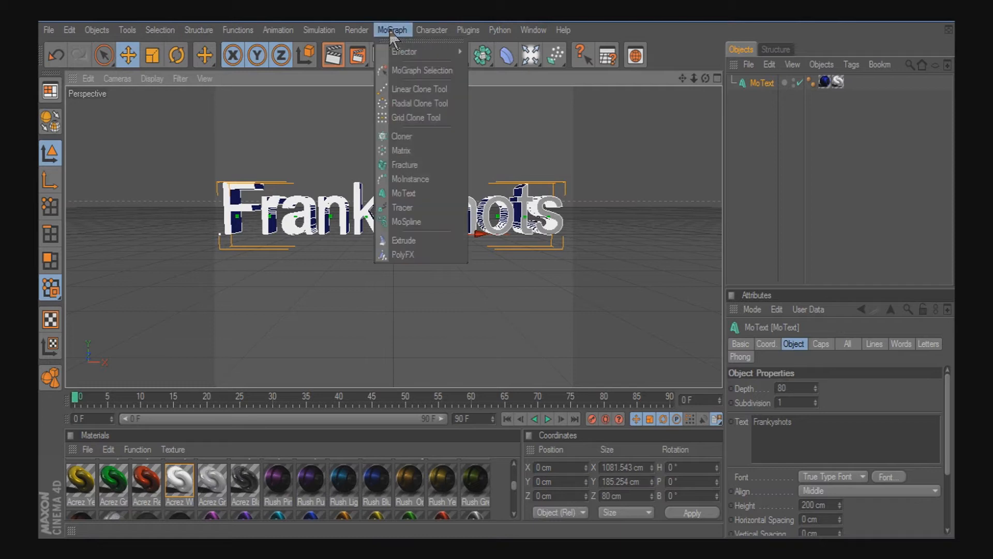
{"action": "mouse_move", "coordinate": [397, 53]}
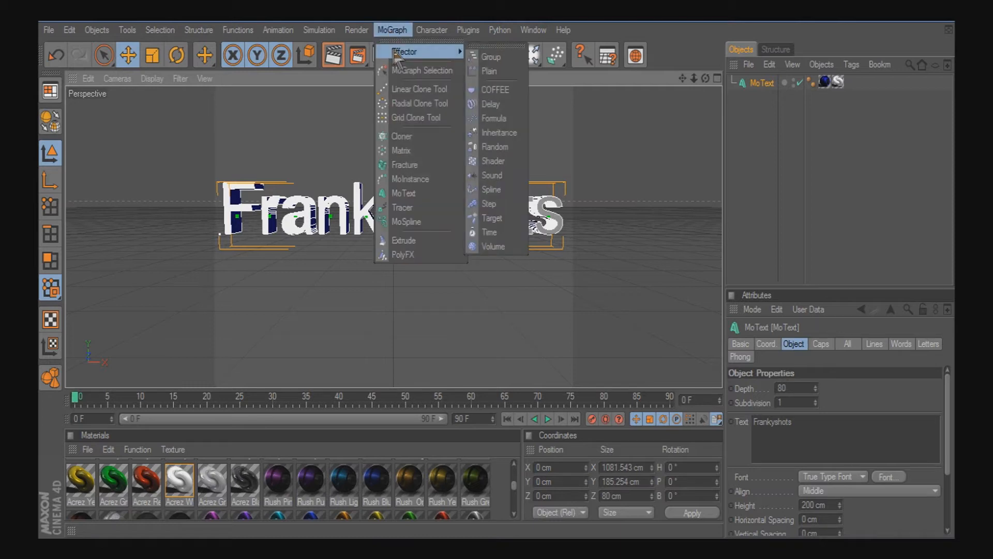
{"action": "left_click", "coordinate": [492, 147]}
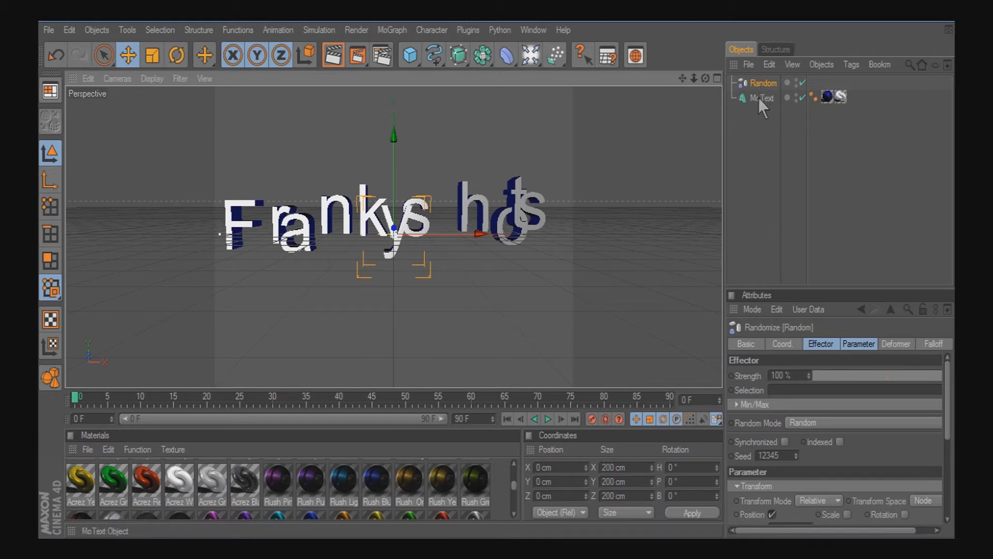
{"action": "left_click", "coordinate": [758, 97]}
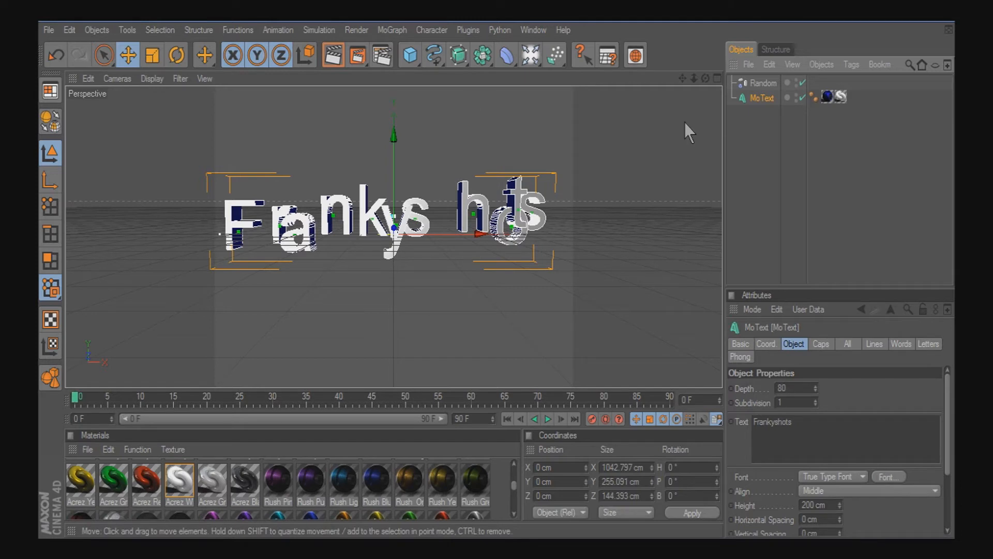
{"action": "left_click", "coordinate": [758, 82]}
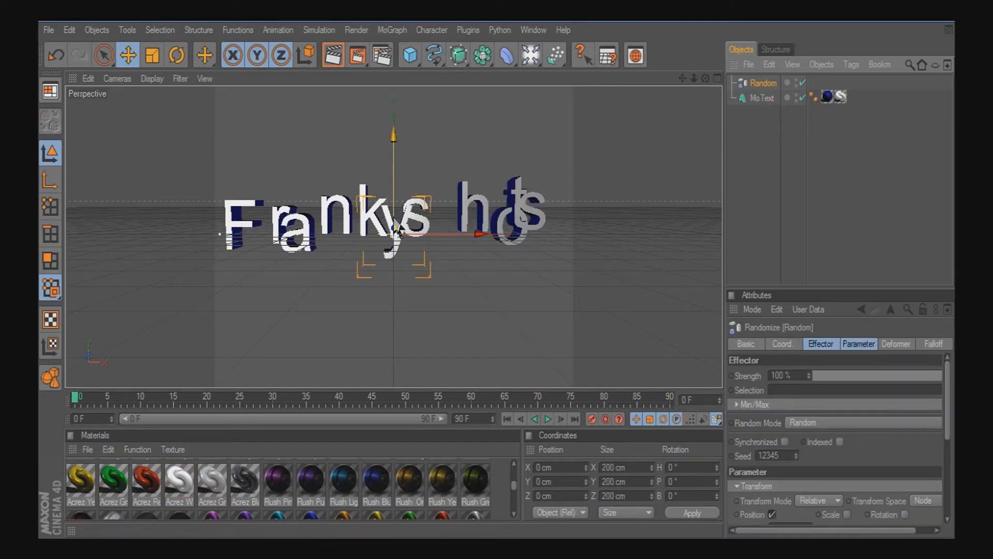
{"action": "left_click", "coordinate": [533, 62]}
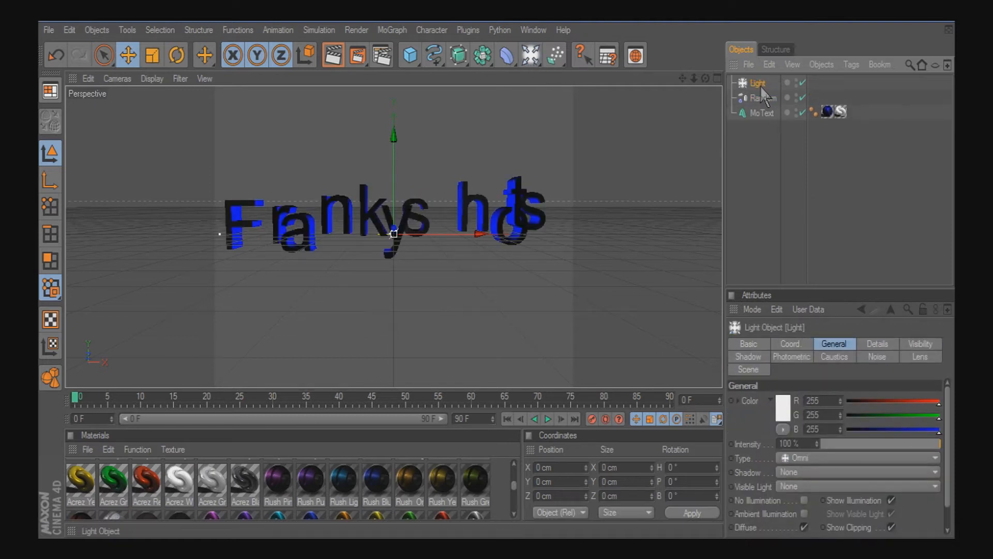
{"action": "key", "text": "Delete"}
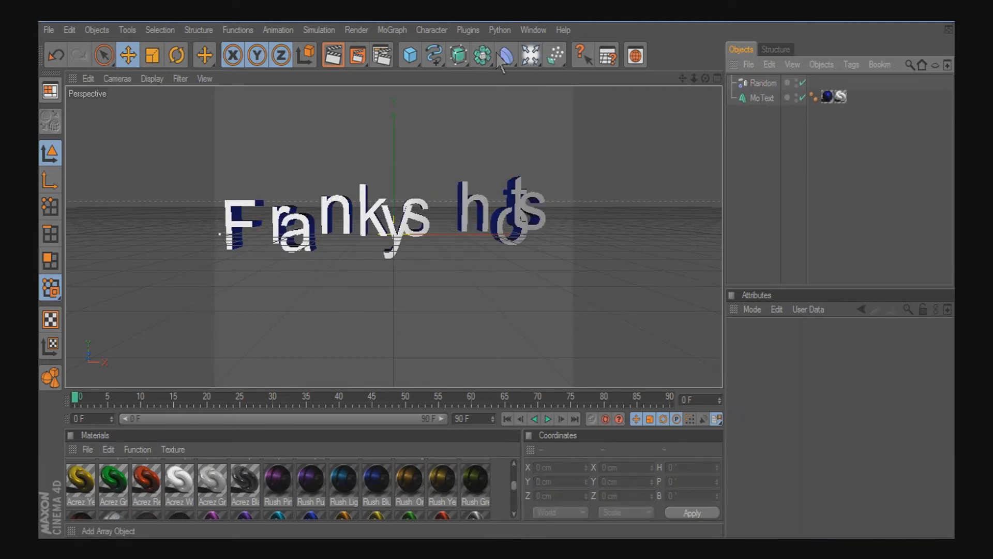
Add a camera at the current view, then switch looking through it on and off again
{"action": "left_click_drag", "start_coordinate": [539, 65], "coordinate": [585, 157]}
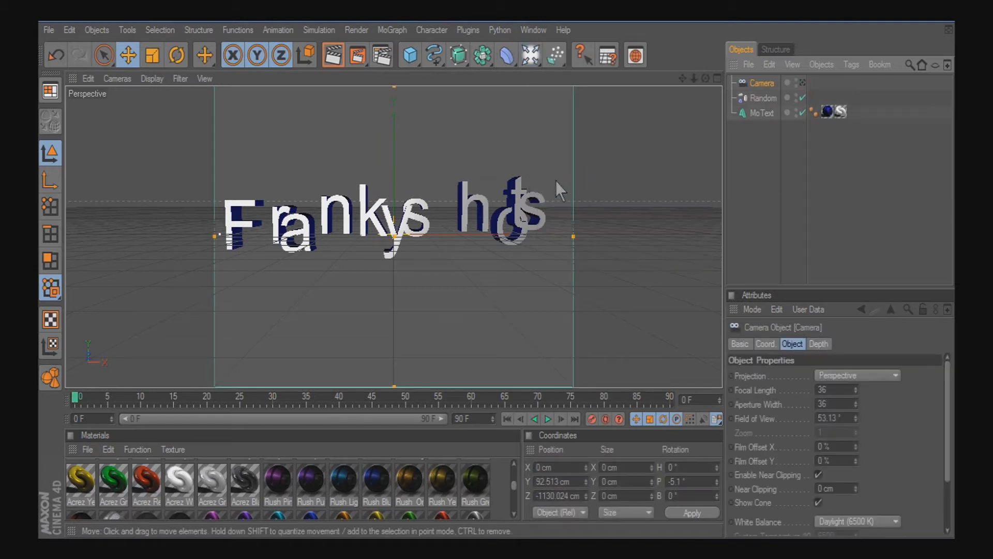
{"action": "left_click", "coordinate": [803, 83]}
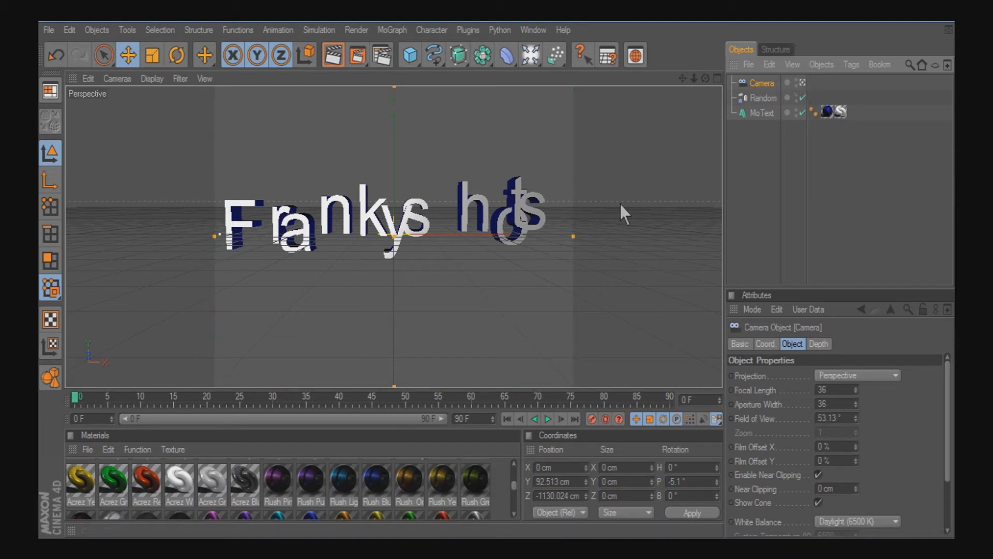
{"action": "left_click", "coordinate": [802, 82]}
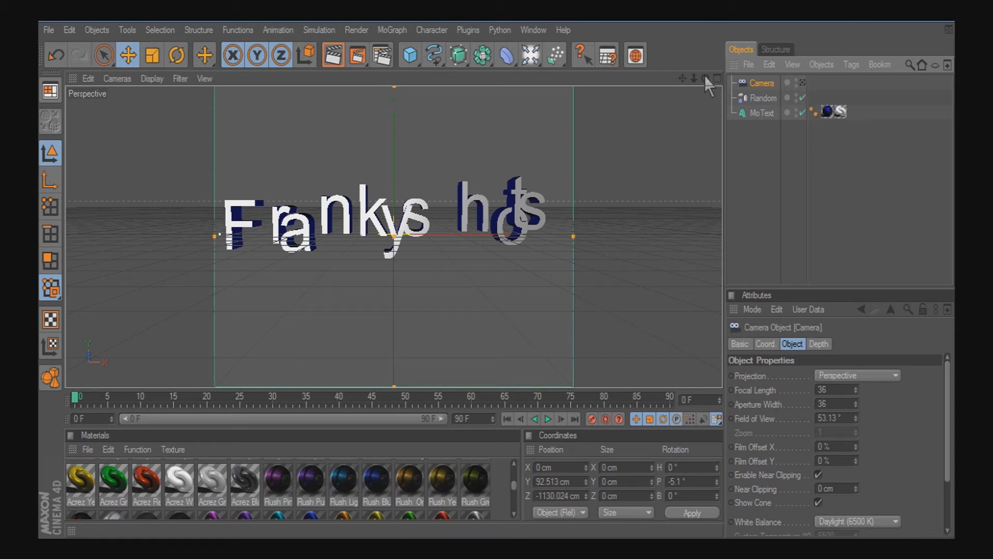
Move the Frankyshots MoText object along its depth axis to behind the camera, at Z about -1640 cm
{"action": "mouse_move", "coordinate": [498, 275]}
{"action": "left_mouse_down", "text": "alt"}
{"action": "mouse_move", "coordinate": [479, 280]}
{"action": "mouse_move", "coordinate": [504, 268]}
{"action": "mouse_move", "coordinate": [541, 317]}
{"action": "mouse_move", "coordinate": [489, 268]}
{"action": "mouse_move", "coordinate": [499, 274]}
{"action": "left_mouse_up", "text": "alt"}
{"action": "left_click_drag", "start_coordinate": [704, 79], "coordinate": [497, 275]}
{"action": "left_click_drag", "start_coordinate": [694, 79], "coordinate": [497, 274]}
{"action": "left_click_drag", "start_coordinate": [694, 78], "coordinate": [484, 275]}
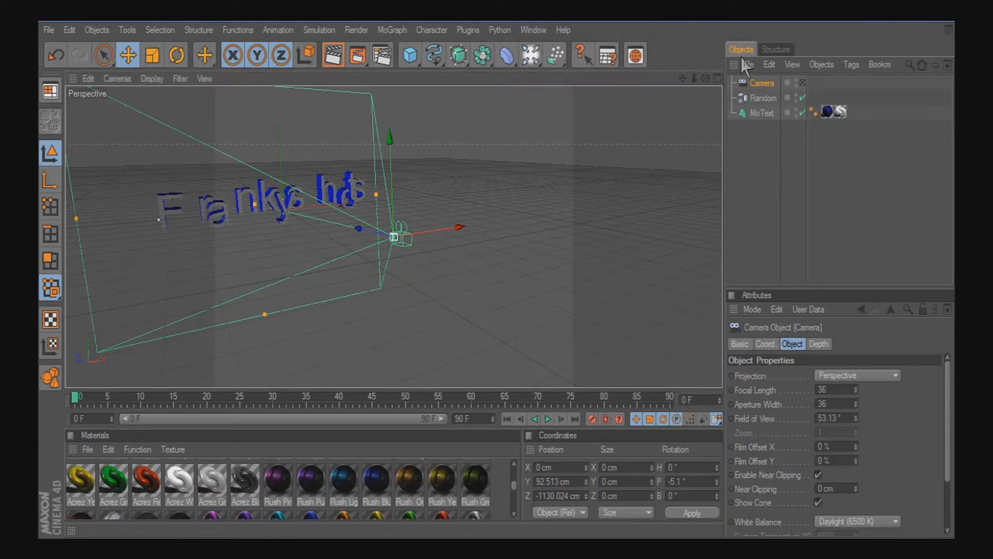
{"action": "left_click", "coordinate": [743, 115]}
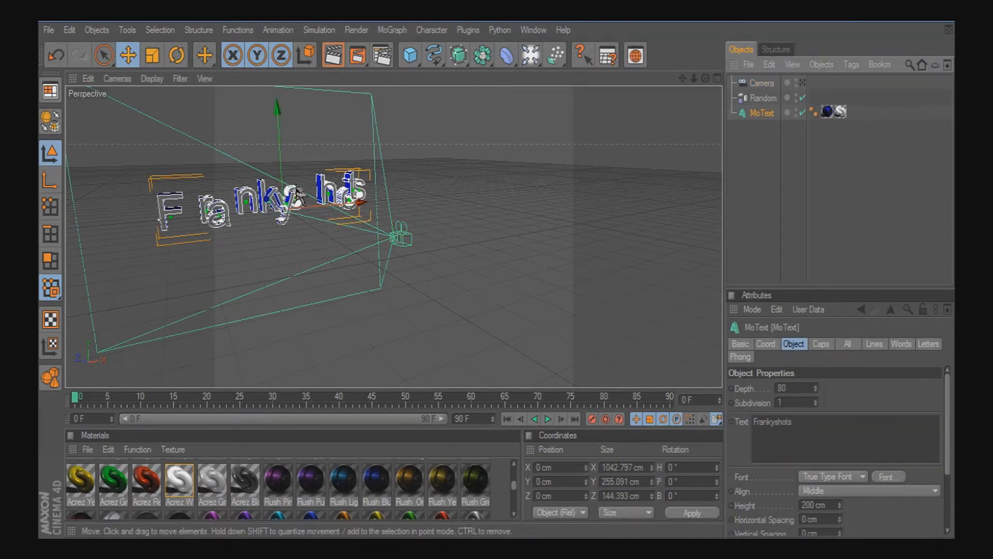
{"action": "left_click_drag", "start_coordinate": [268, 200], "coordinate": [495, 279]}
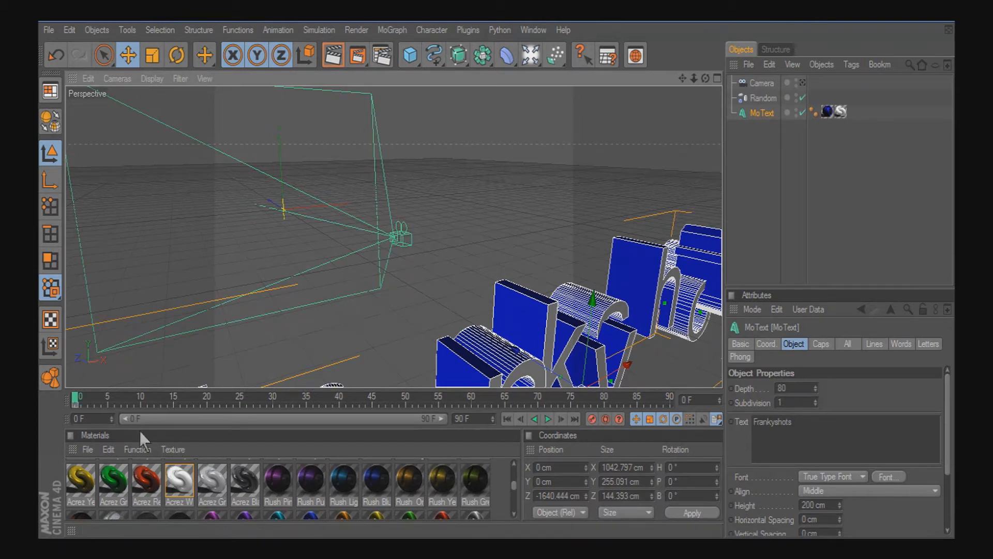
Record a keyframe for the MoText object at frame 0 and keep the text selected
{"action": "left_click", "coordinate": [74, 405]}
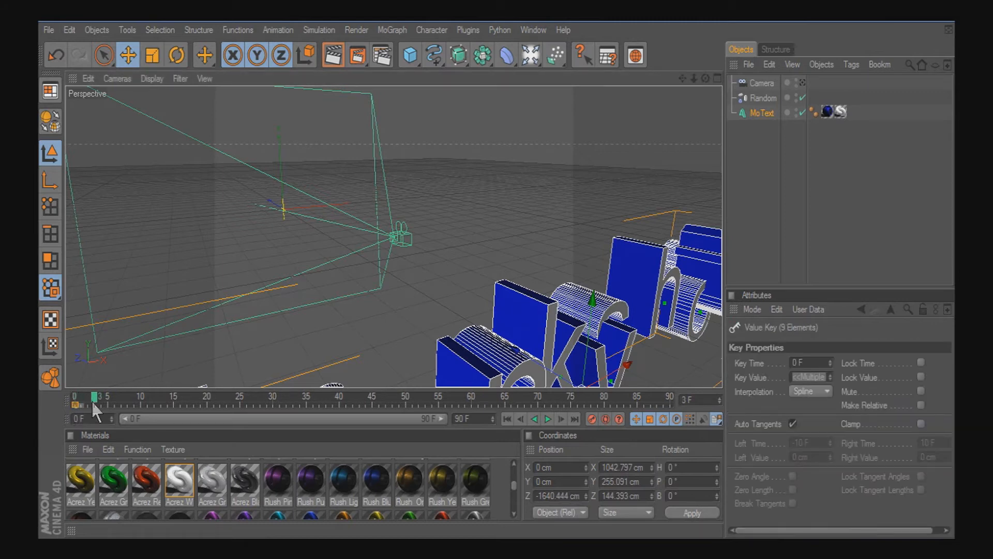
{"action": "left_click_drag", "start_coordinate": [93, 402], "coordinate": [76, 402]}
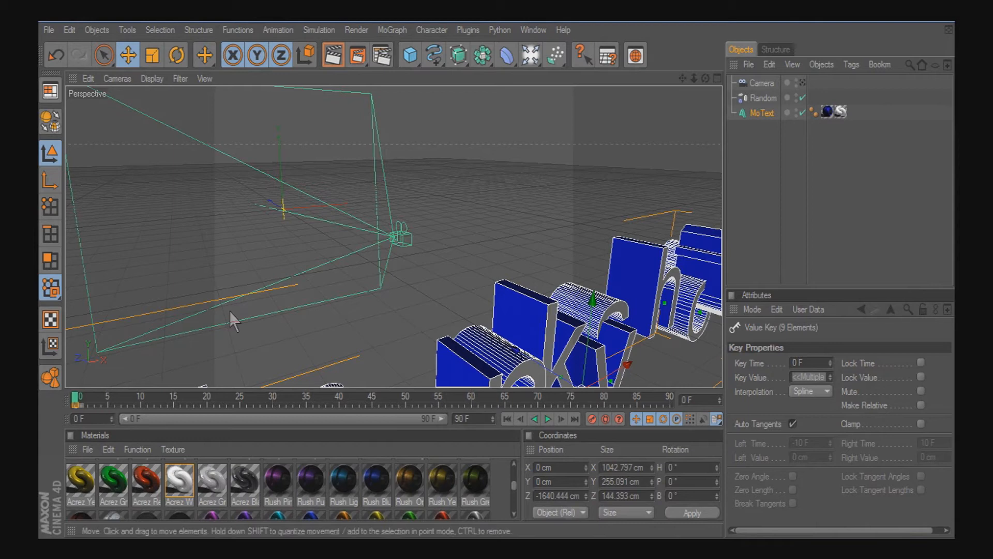
{"action": "left_click", "coordinate": [517, 315]}
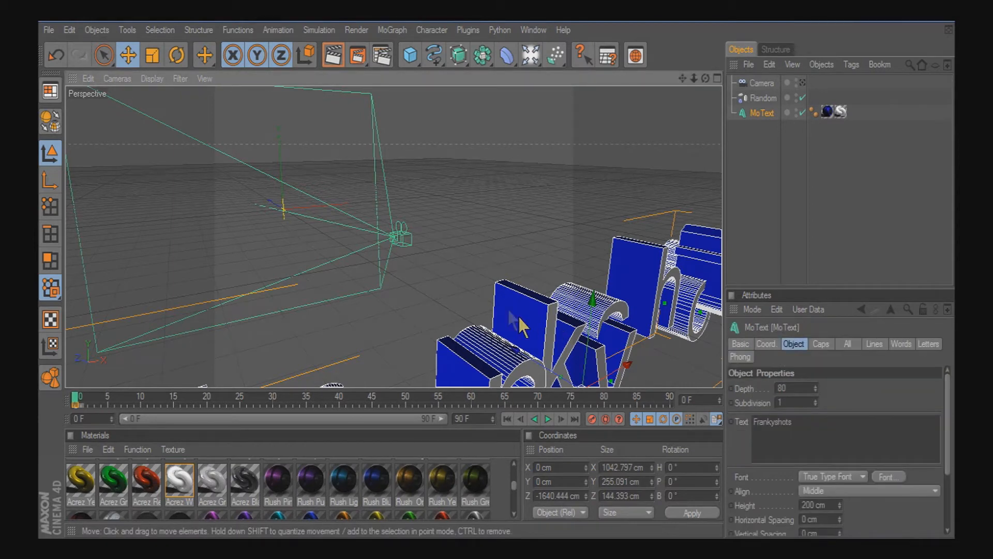
Extend the animation's end frame to 200
{"action": "left_click", "coordinate": [458, 419]}
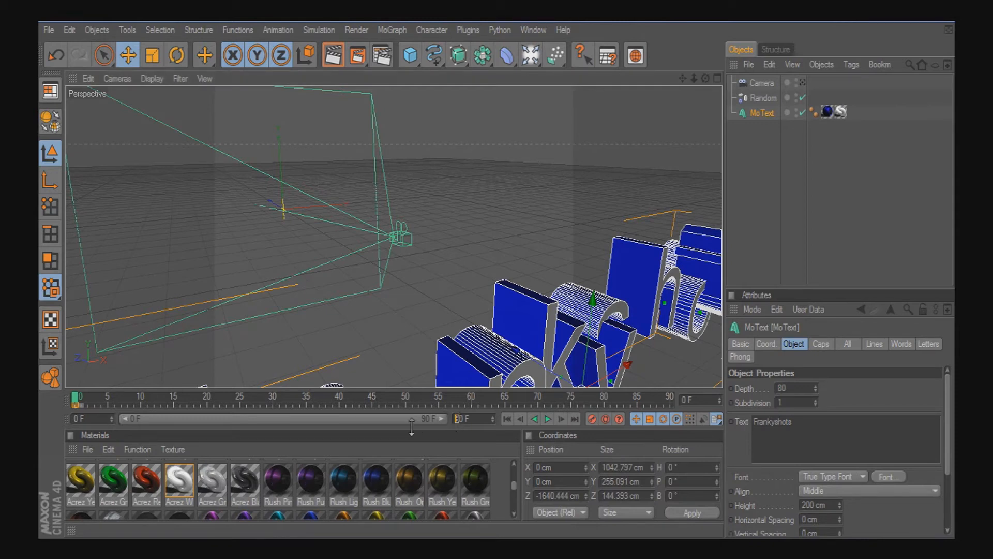
{"action": "type", "text": "200"}
{"action": "left_click", "coordinate": [380, 288]}
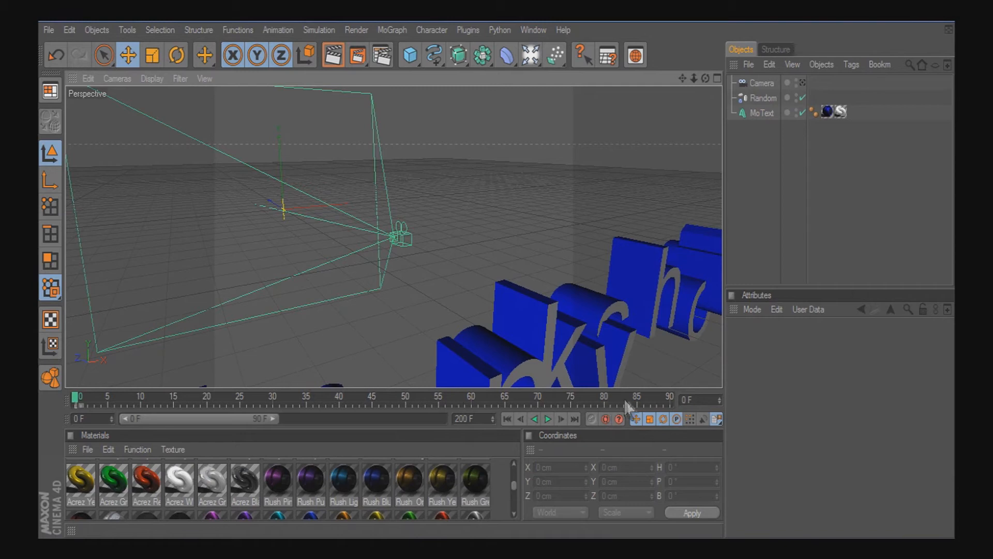
At frame 80, move the MoText object back in front of the camera to Z about 62 cm and record a keyframe
{"action": "left_click", "coordinate": [605, 401]}
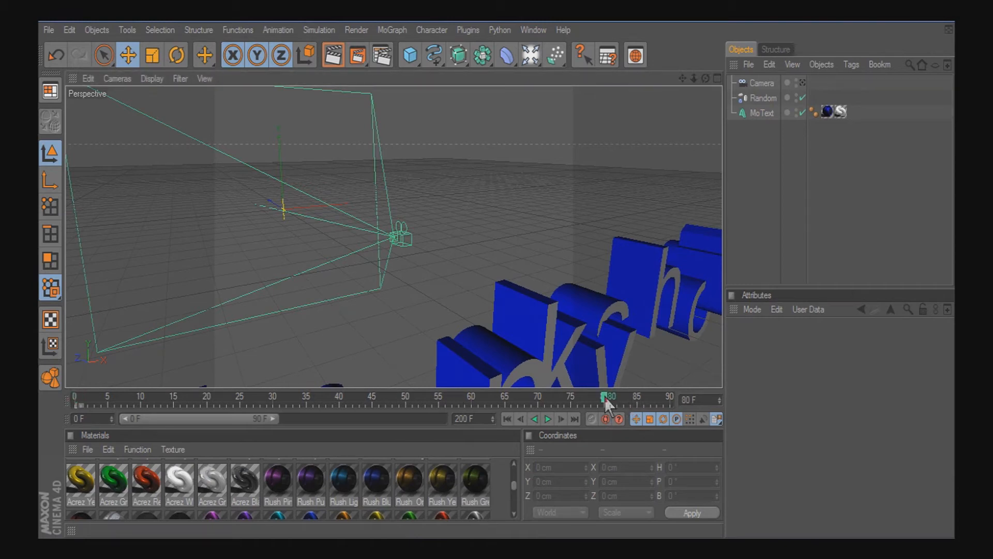
{"action": "left_click", "coordinate": [534, 341]}
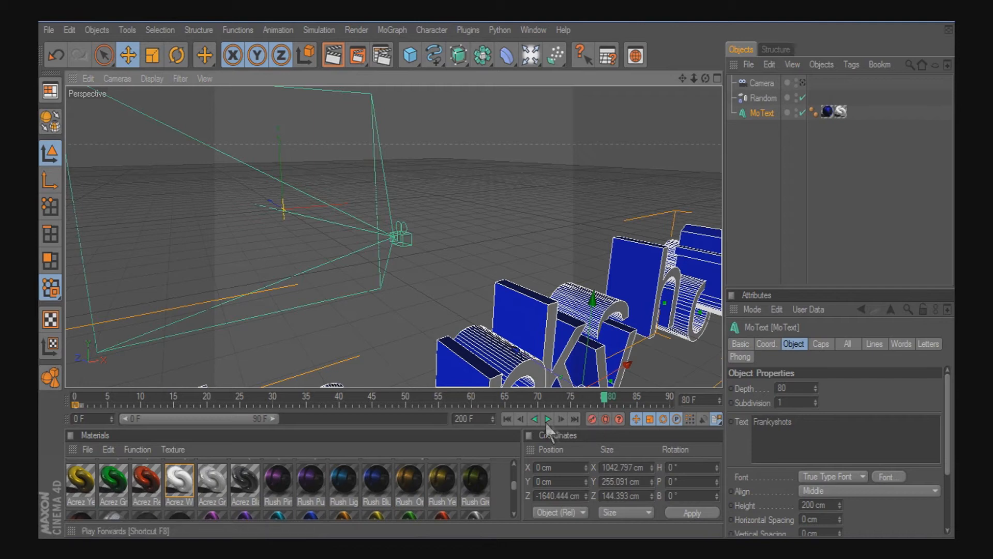
{"action": "left_click_drag", "start_coordinate": [505, 353], "coordinate": [478, 274]}
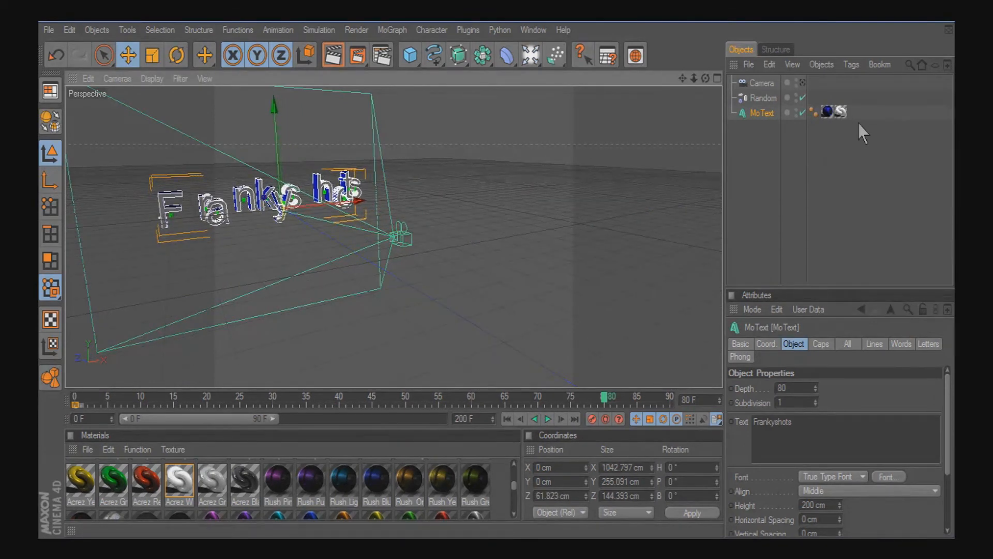
{"action": "left_click", "coordinate": [802, 82]}
{"action": "left_click", "coordinate": [802, 82]}
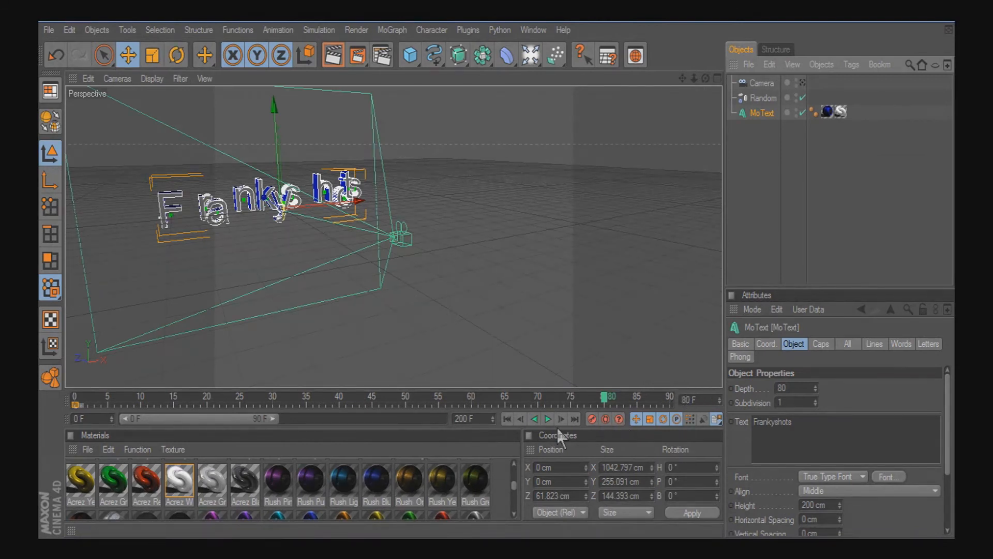
{"action": "left_click", "coordinate": [591, 420]}
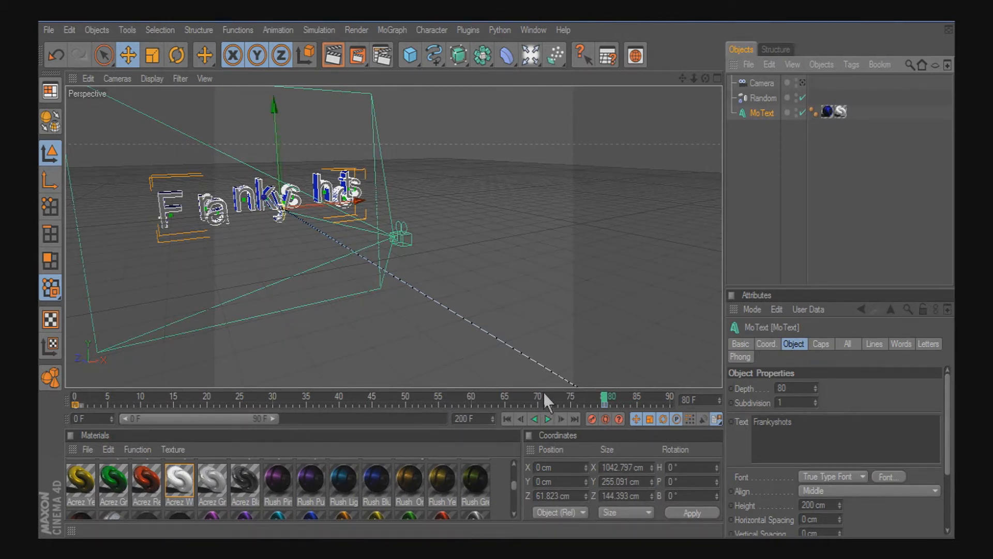
At frame 0, set the Random effector's position offsets to X 400 cm, Y 200 cm and Z 200 cm
{"action": "left_click", "coordinate": [363, 321]}
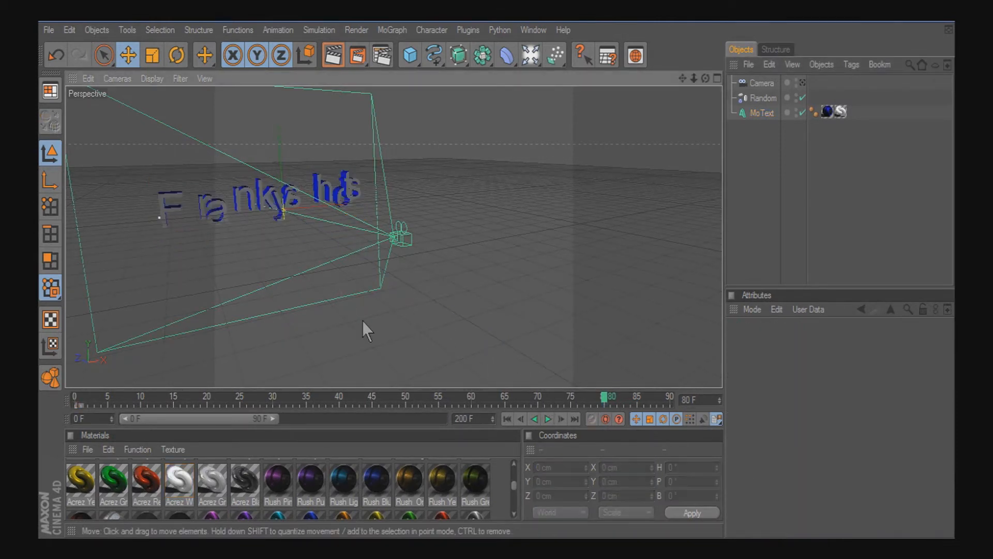
{"action": "left_click", "coordinate": [266, 209]}
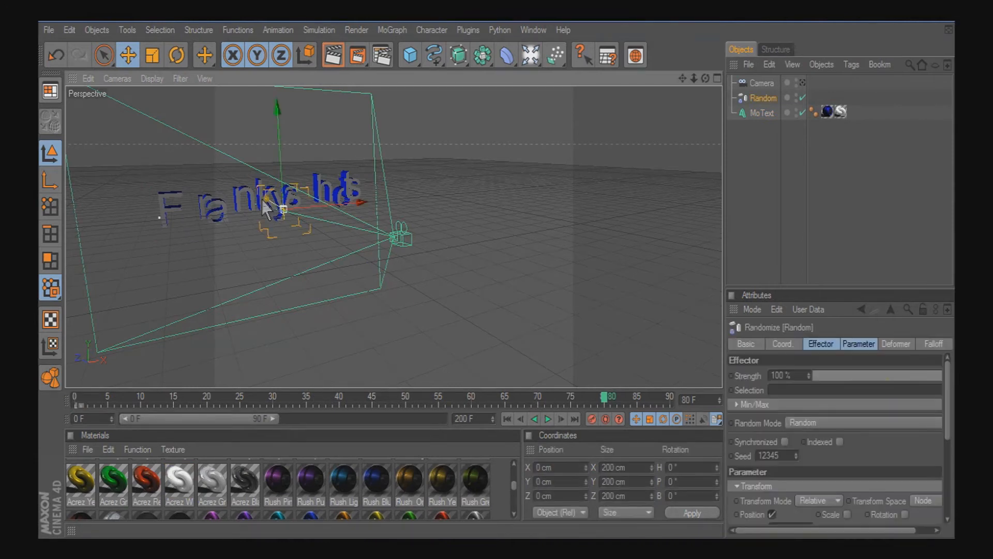
{"action": "left_click", "coordinate": [225, 204]}
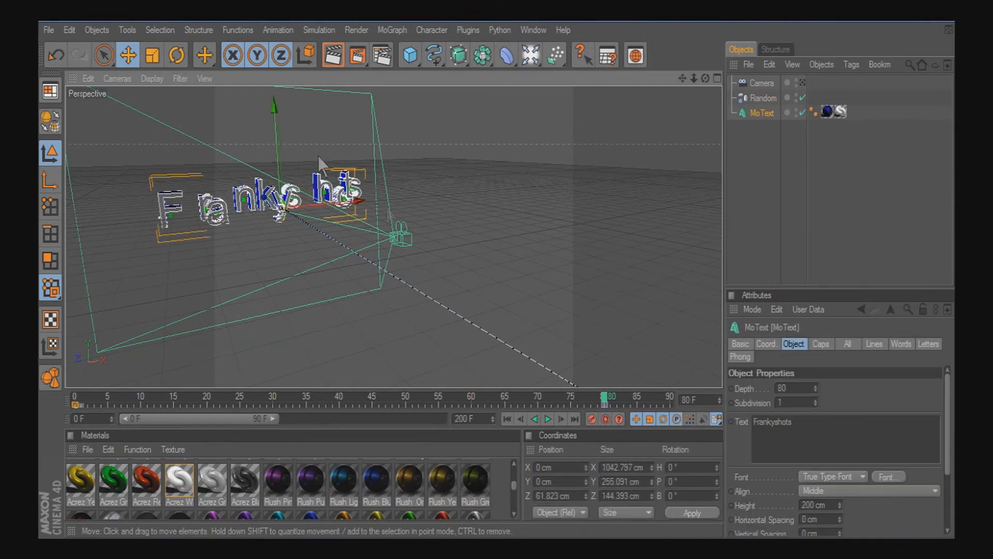
{"action": "left_click", "coordinate": [281, 209]}
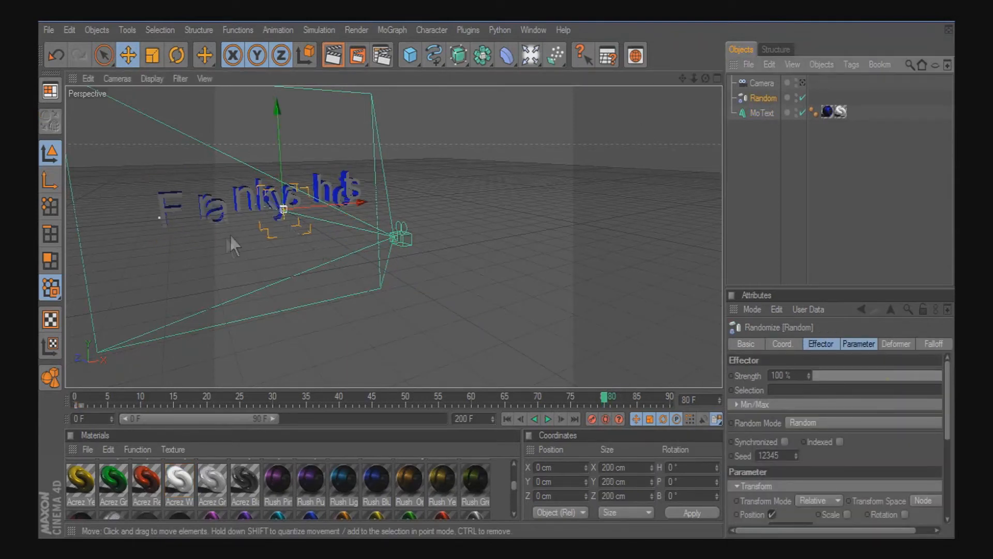
{"action": "left_click", "coordinate": [75, 399]}
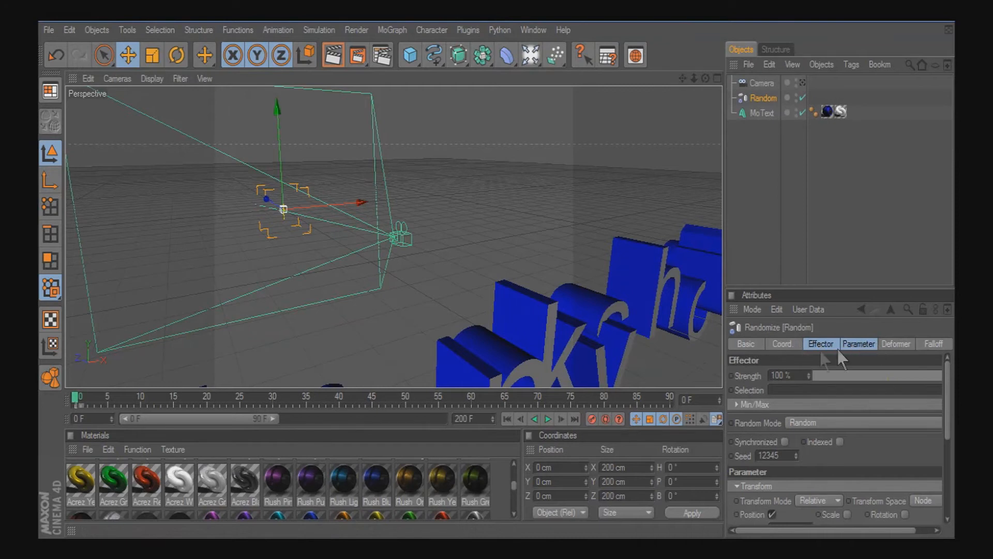
{"action": "left_click", "coordinate": [815, 344]}
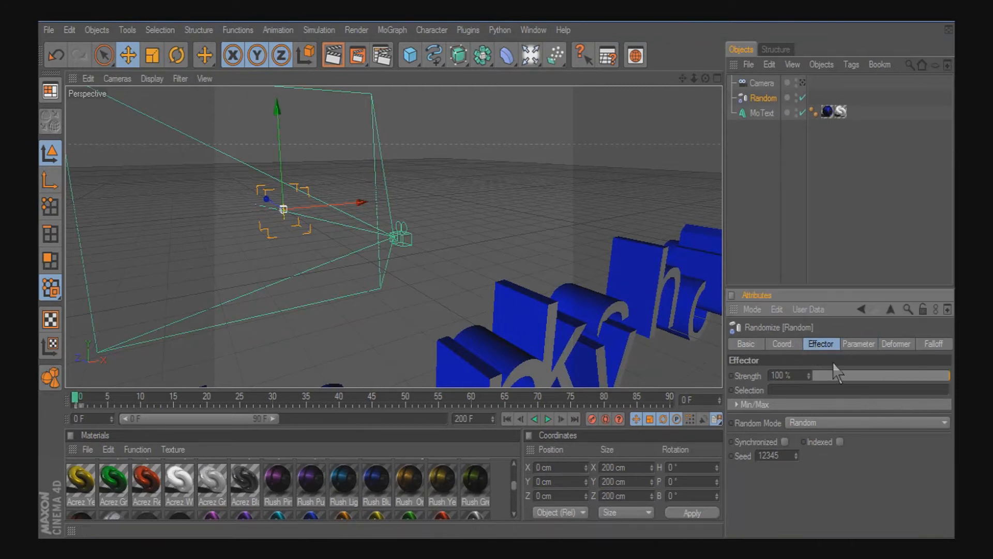
{"action": "left_click", "coordinate": [857, 345]}
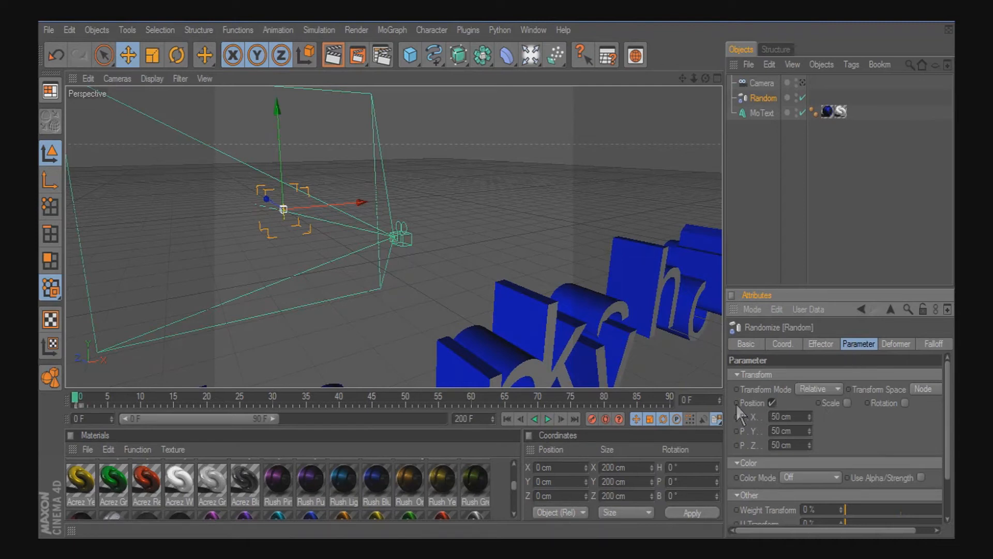
{"action": "left_click_drag", "start_coordinate": [775, 416], "coordinate": [740, 421]}
{"action": "left_click_drag", "start_coordinate": [774, 430], "coordinate": [754, 430]}
{"action": "type", "text": "20"}
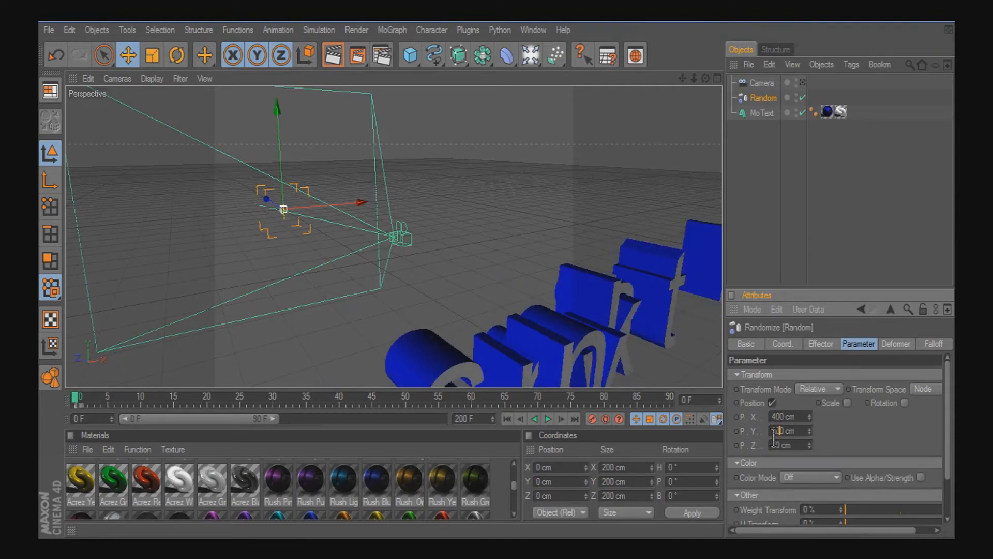
{"action": "left_click_drag", "start_coordinate": [774, 445], "coordinate": [750, 455]}
{"action": "type", "text": "20"}
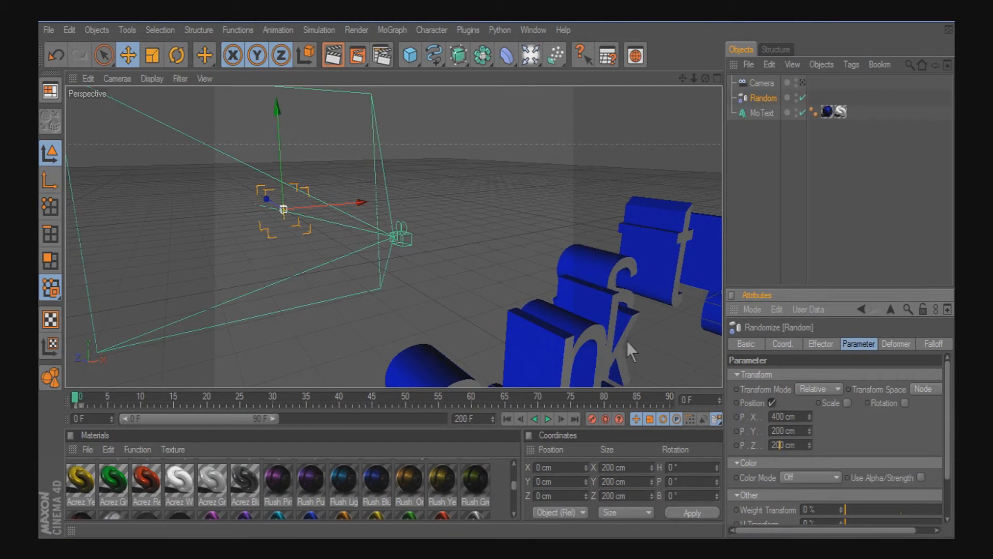
{"action": "left_click", "coordinate": [601, 317]}
{"action": "left_click", "coordinate": [538, 281]}
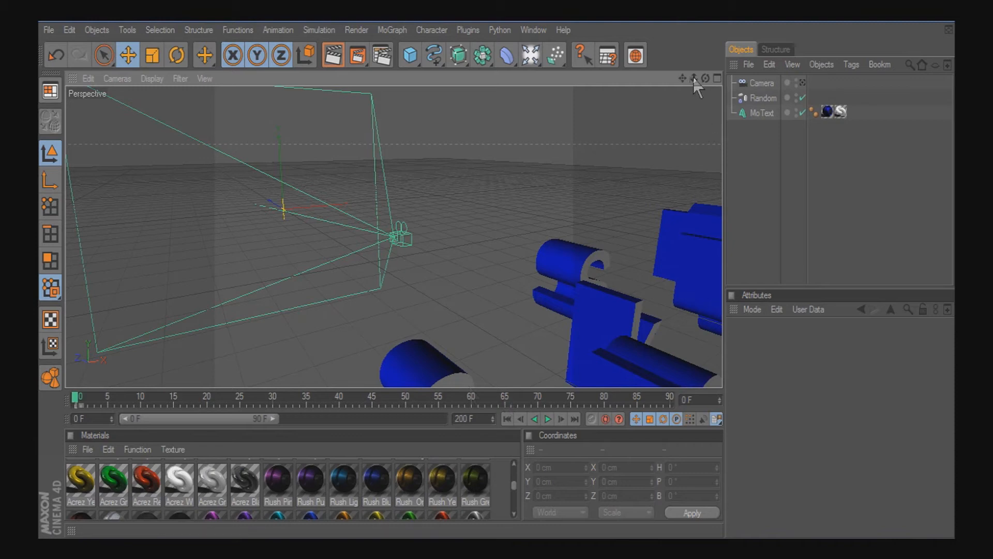
Enable rotation in the Random effector with H 400°, P 200° and B 200°, and move the effector to about X 633, Y -573, Z -528 cm
{"action": "left_click_drag", "start_coordinate": [692, 79], "coordinate": [485, 274]}
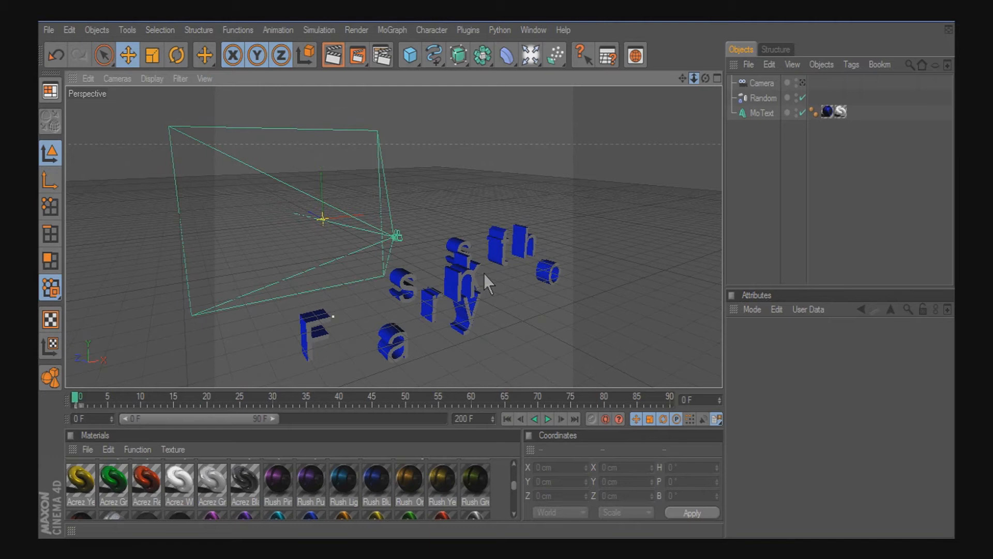
{"action": "left_click_drag", "start_coordinate": [483, 274], "coordinate": [690, 87]}
{"action": "left_click", "coordinate": [761, 98]}
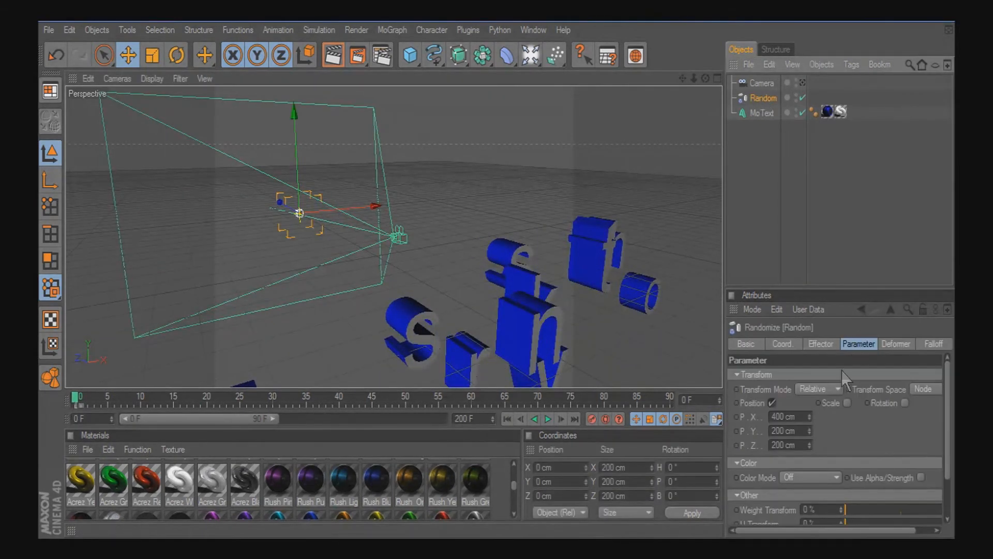
{"action": "left_click", "coordinate": [904, 403]}
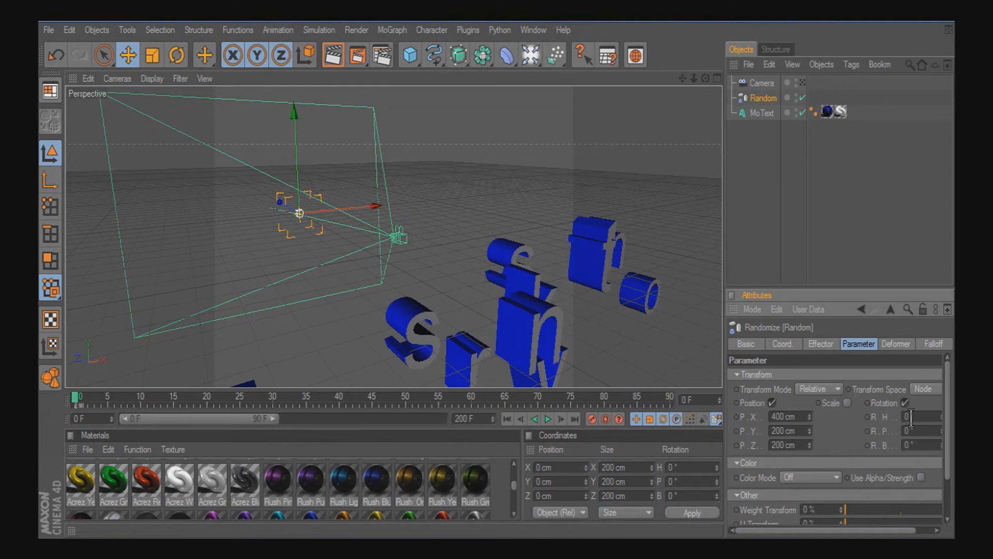
{"action": "type", "text": "400"}
{"action": "key", "text": "Tab"}
{"action": "type", "text": "200"}
{"action": "key", "text": "Tab"}
{"action": "type", "text": "200"}
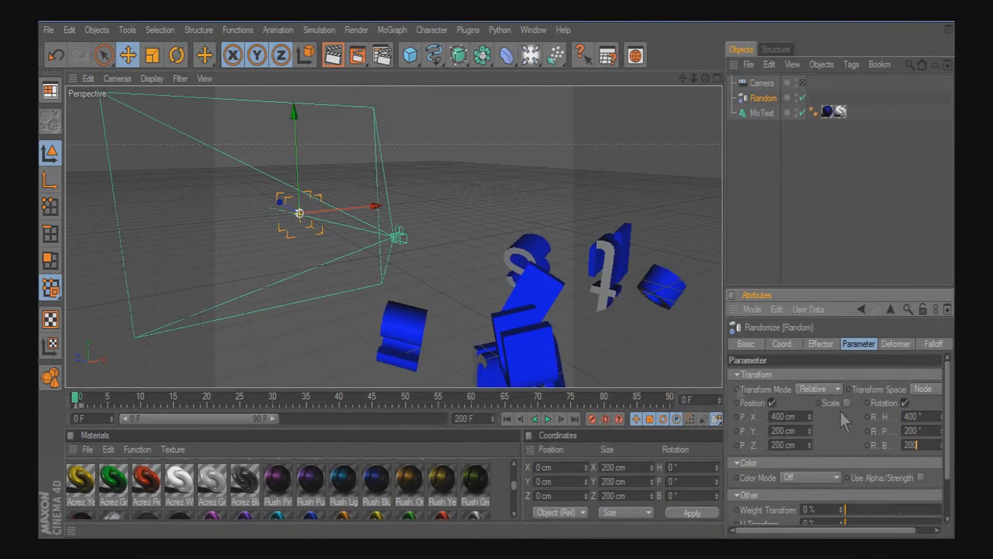
{"action": "key", "text": "Return"}
{"action": "left_click_drag", "start_coordinate": [492, 261], "coordinate": [631, 366]}
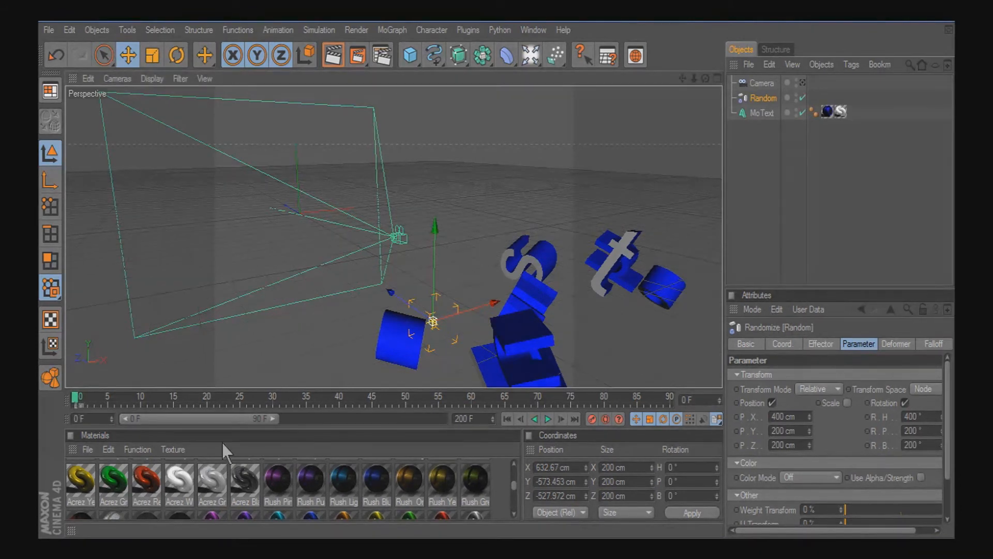
Keyframe the Random effector's X, Y and Z position offsets and its H, P and B rotation offsets at frame 0
{"action": "left_click", "coordinate": [737, 417], "text": "ctrl"}
{"action": "left_click", "coordinate": [738, 432], "text": "ctrl"}
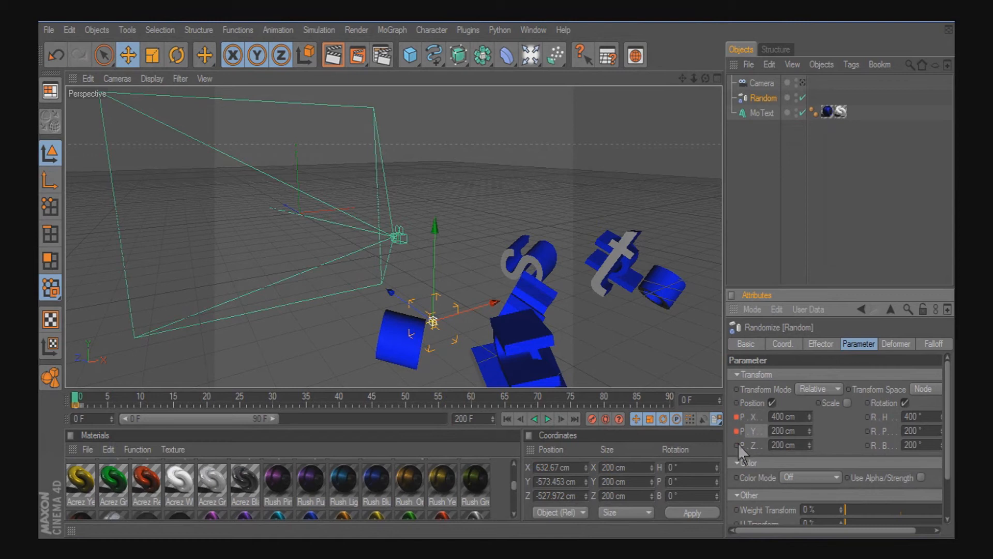
{"action": "left_click", "coordinate": [737, 445], "text": "ctrl"}
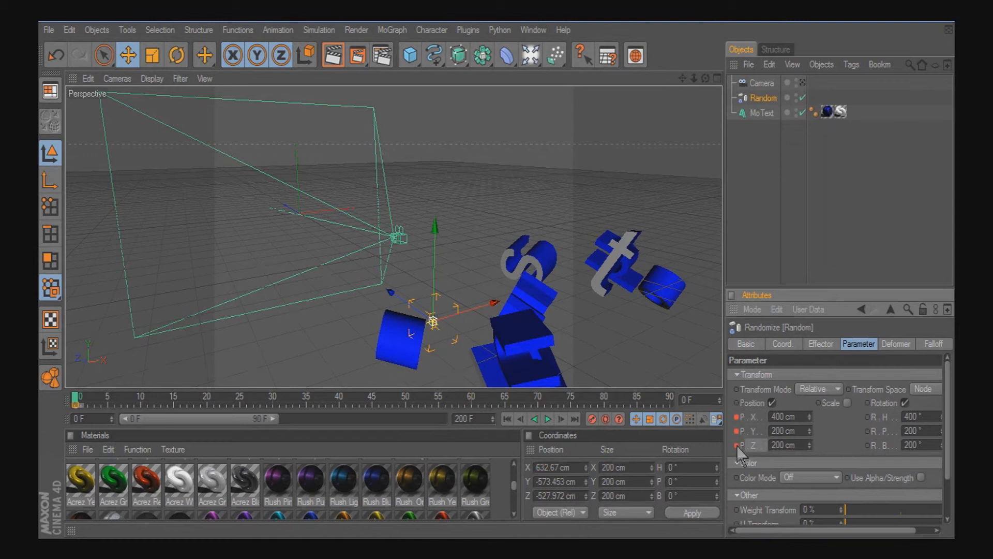
{"action": "left_click", "coordinate": [867, 417], "text": "ctrl"}
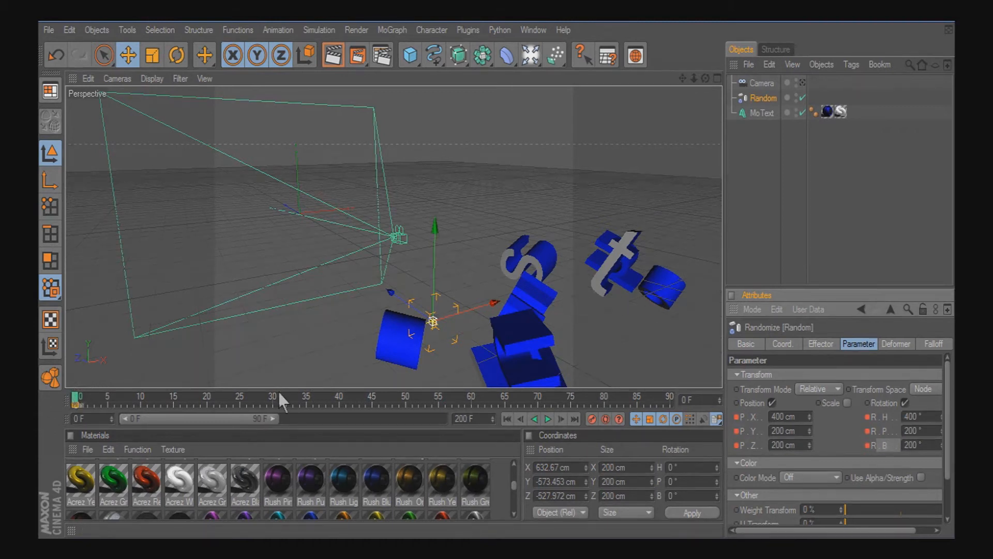
At frame 80, set all of the Random effector's position offsets to 0 cm and its rotation offsets to 0°
{"action": "left_click", "coordinate": [603, 399]}
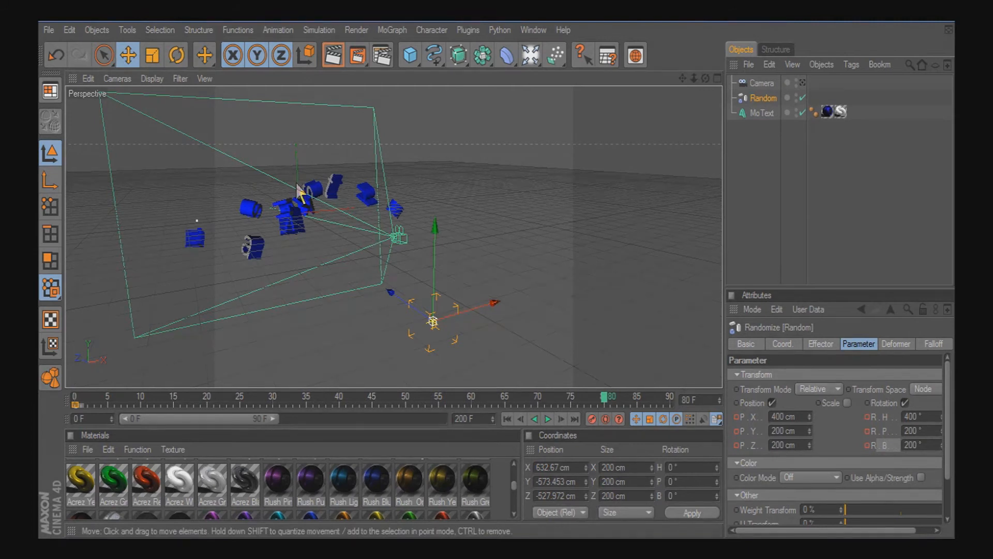
{"action": "left_click", "coordinate": [780, 417]}
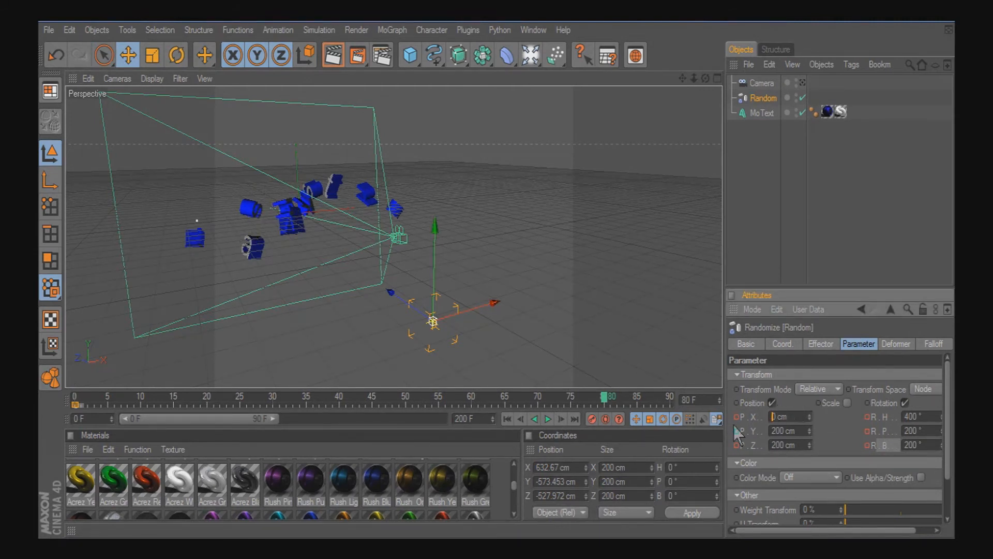
{"action": "key", "text": "Tab"}
{"action": "type", "text": "0"}
{"action": "key", "text": "Tab"}
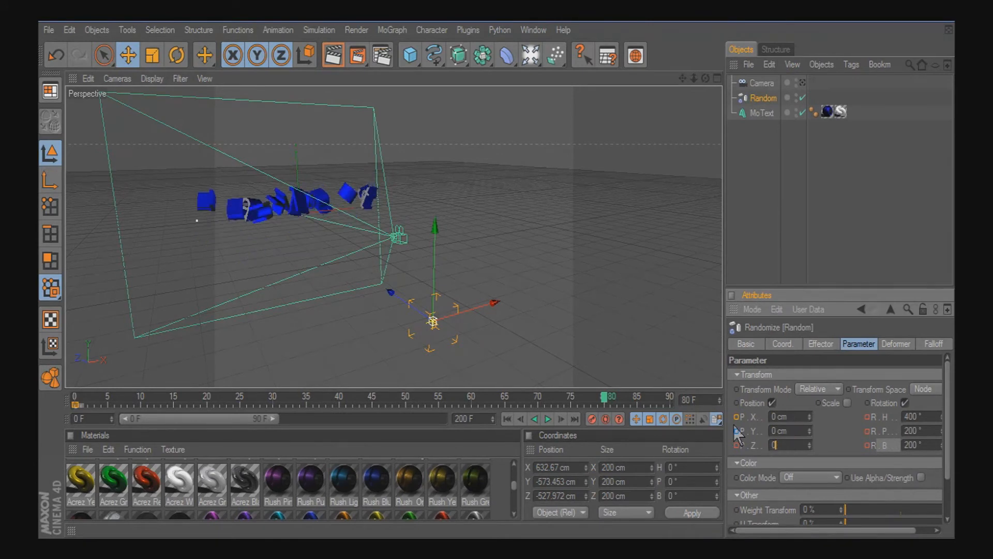
{"action": "type", "text": "0"}
{"action": "key", "text": "Tab"}
{"action": "type", "text": "0"}
{"action": "key", "text": "Tab"}
{"action": "type", "text": "0"}
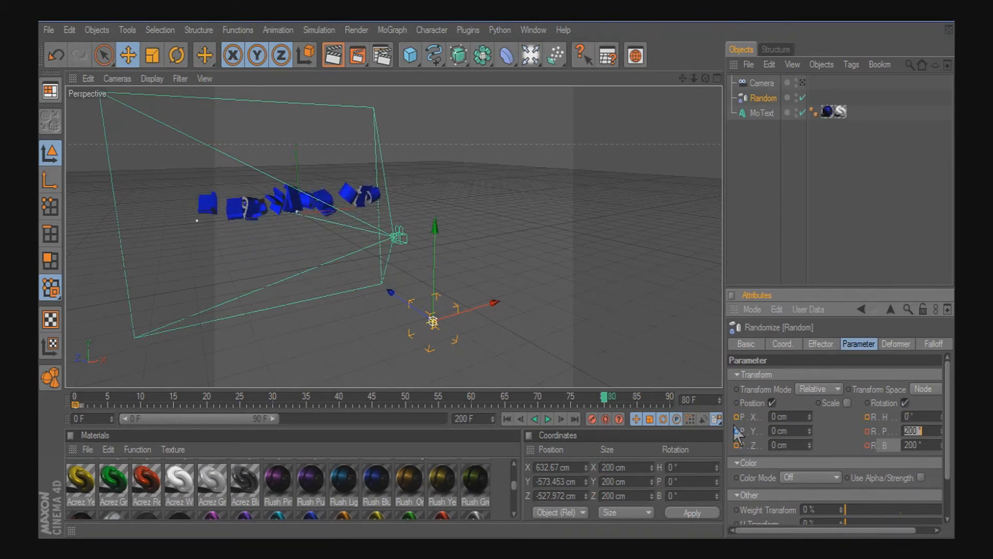
{"action": "key", "text": "Tab"}
{"action": "type", "text": "0"}
{"action": "left_click", "coordinate": [412, 296]}
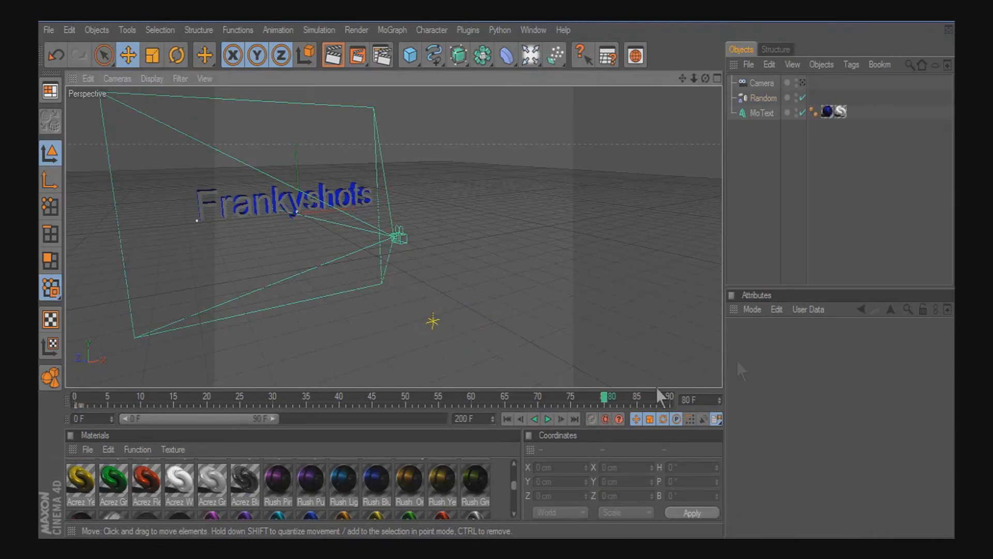
Keyframe the Random effector's three position and three rotation offsets at frame 80
{"action": "left_click", "coordinate": [759, 98]}
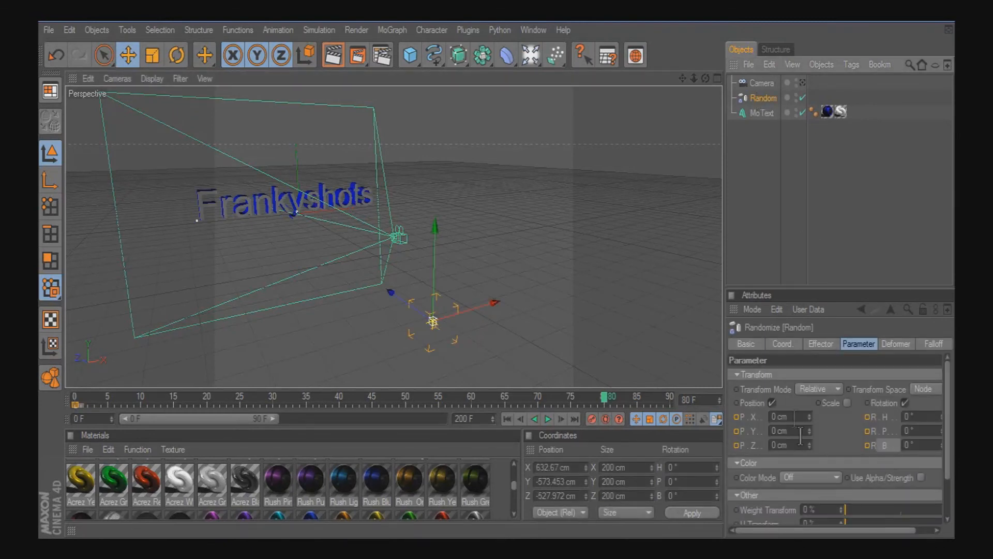
{"action": "left_click", "coordinate": [736, 417], "text": "ctrl"}
{"action": "left_click", "coordinate": [736, 431], "text": "ctrl"}
{"action": "left_click", "coordinate": [736, 446], "text": "ctrl"}
{"action": "left_click", "coordinate": [867, 416], "text": "ctrl"}
{"action": "left_click", "coordinate": [867, 430], "text": "ctrl"}
{"action": "left_click", "coordinate": [867, 445], "text": "ctrl"}
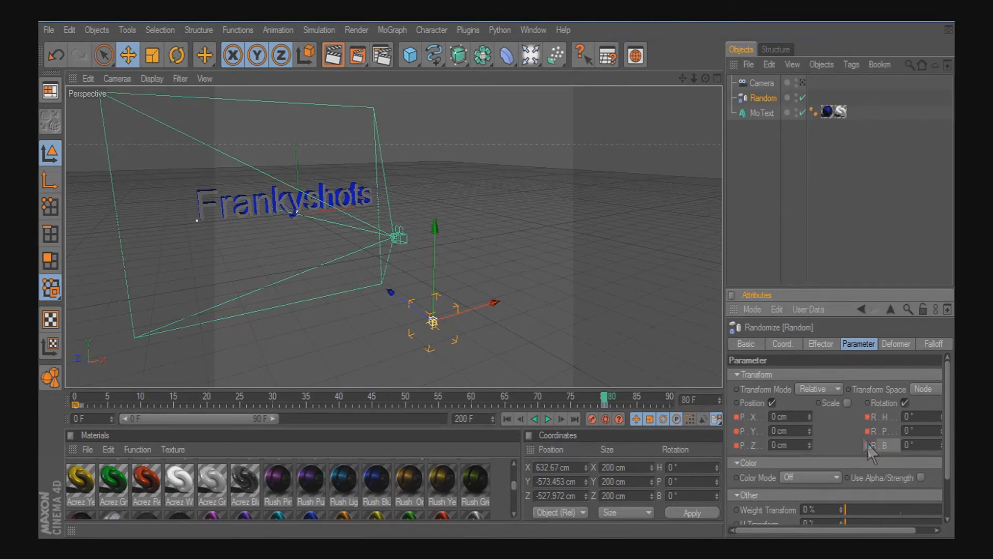
Return to frame 0, look through the Camera object, and play the animation until about frame 100
{"action": "left_click", "coordinate": [604, 405]}
{"action": "left_click", "coordinate": [557, 399]}
{"action": "left_click_drag", "start_coordinate": [460, 401], "coordinate": [75, 407]}
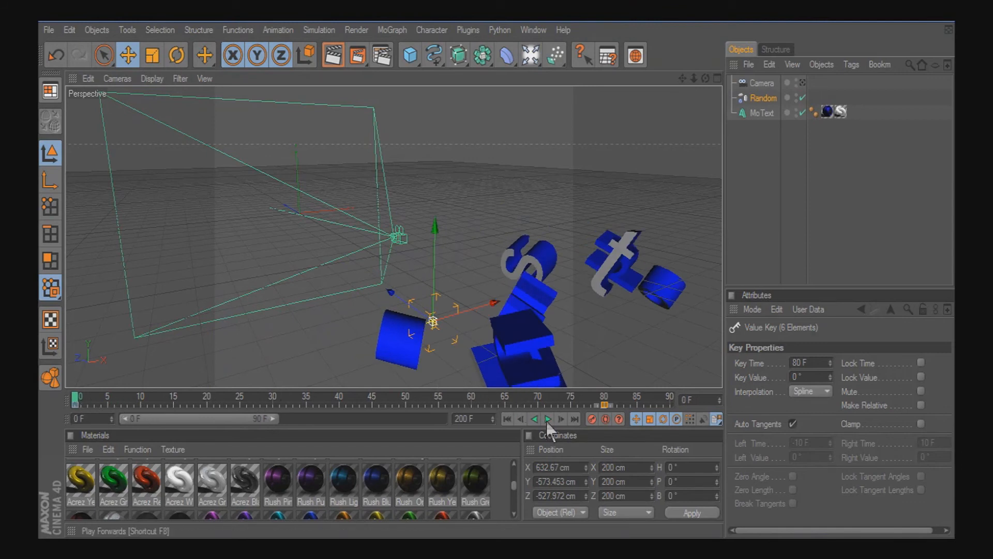
{"action": "left_click", "coordinate": [803, 83]}
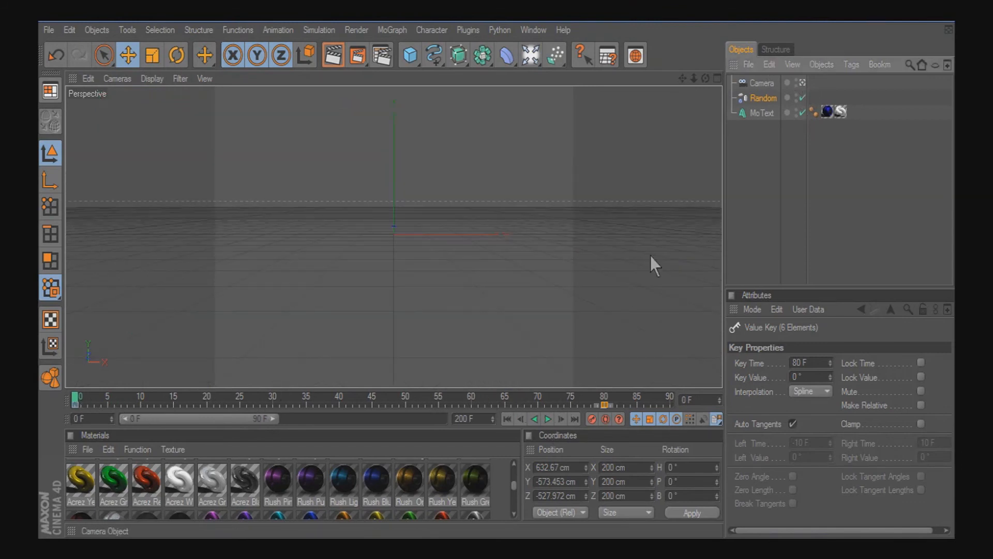
{"action": "left_click", "coordinate": [547, 419]}
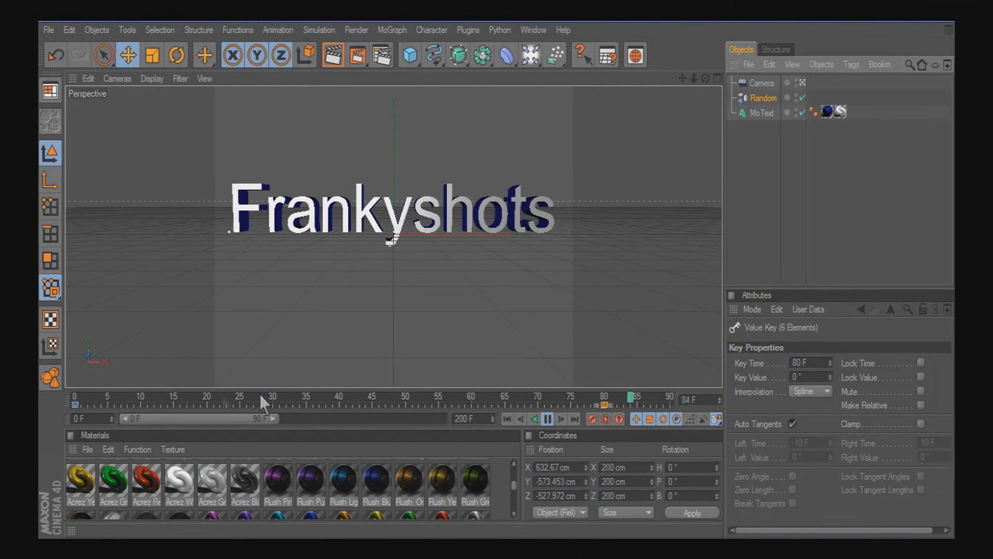
{"action": "left_click", "coordinate": [548, 418]}
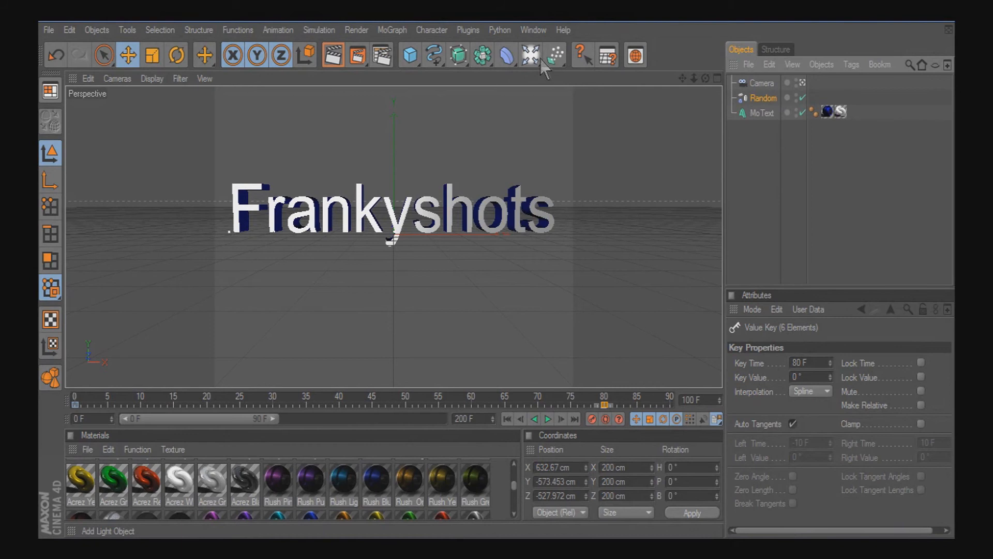
Add an Explosion deformer and make it a child of the MoText object
{"action": "left_click", "coordinate": [553, 59]}
{"action": "left_click", "coordinate": [521, 58]}
{"action": "left_click", "coordinate": [481, 58]}
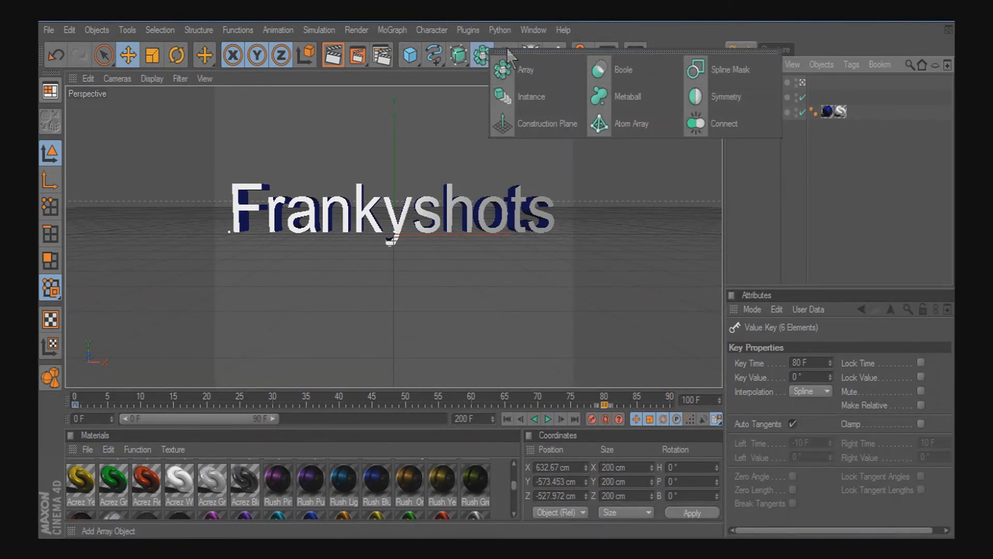
{"action": "left_click", "coordinate": [505, 55]}
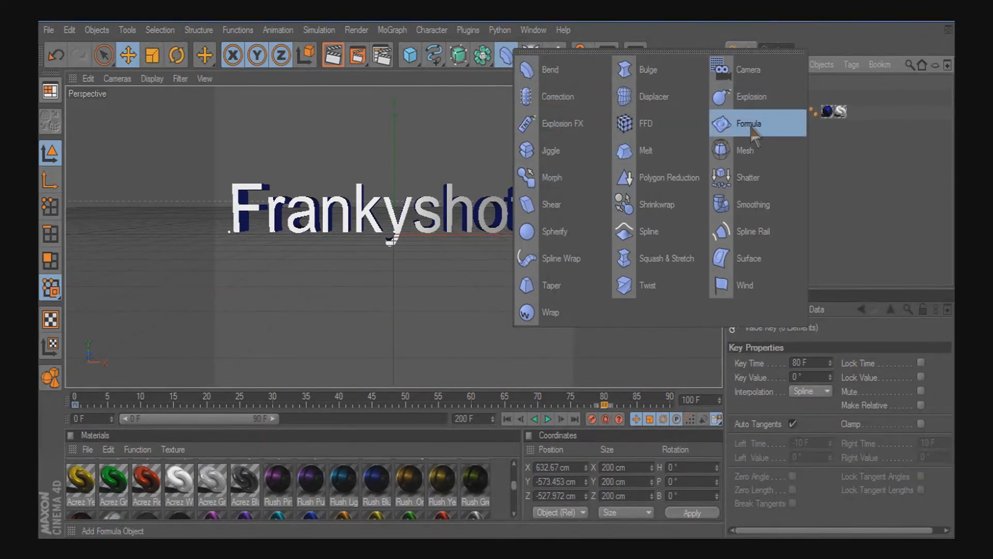
{"action": "left_click", "coordinate": [756, 97]}
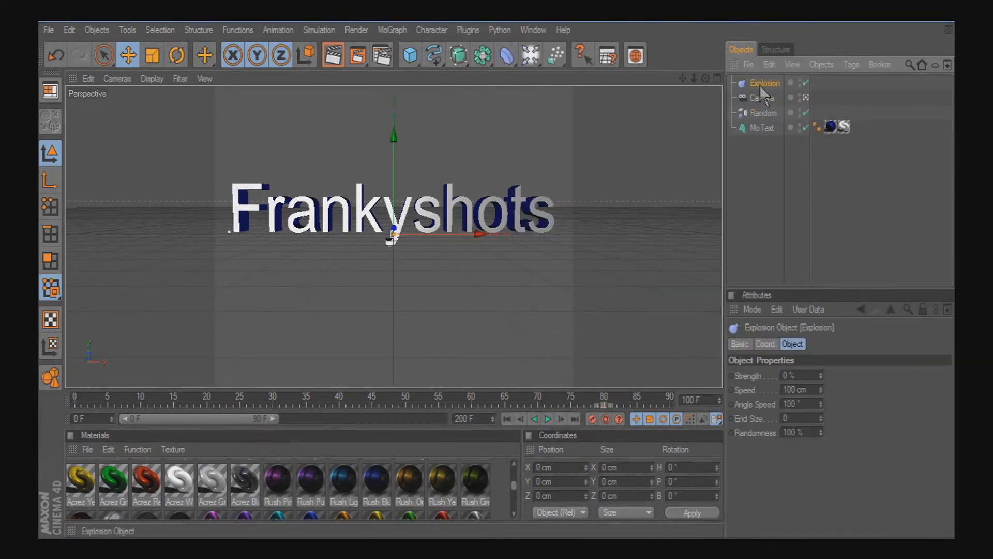
{"action": "left_click_drag", "start_coordinate": [761, 137], "coordinate": [760, 131]}
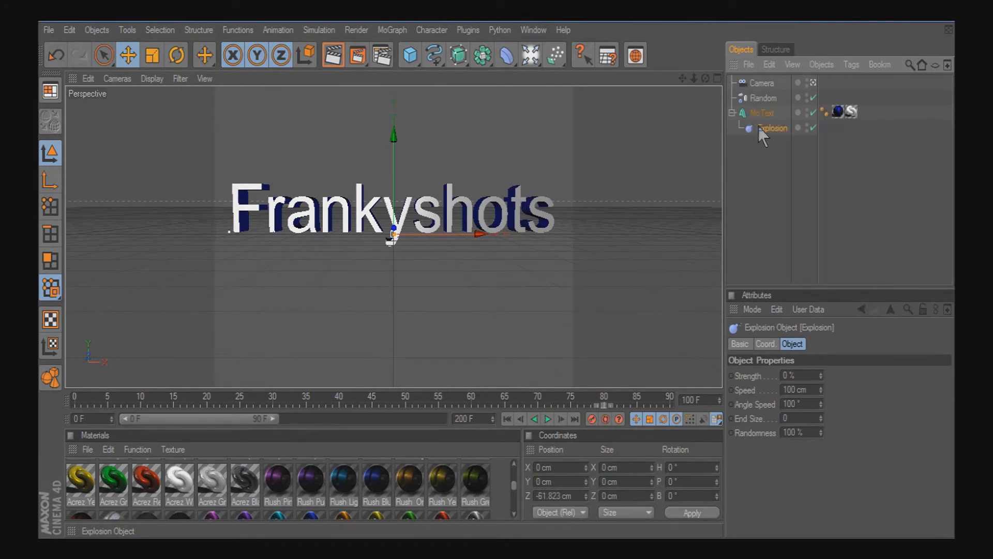
{"action": "left_click", "coordinate": [753, 113]}
{"action": "left_click", "coordinate": [755, 125]}
Try an Explosion strength of 6% on the text, and return the strength to 0%
{"action": "left_click", "coordinate": [785, 375]}
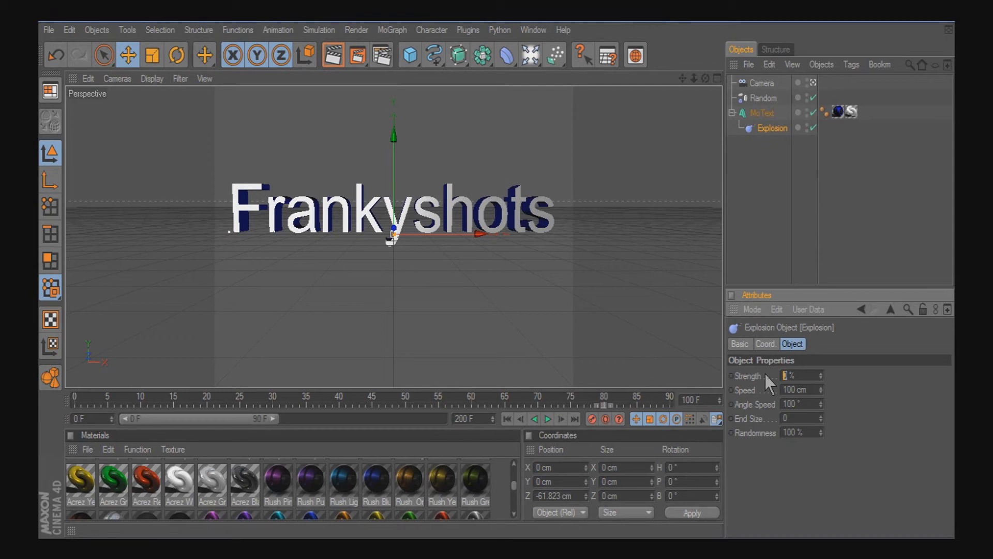
{"action": "key", "text": "Return"}
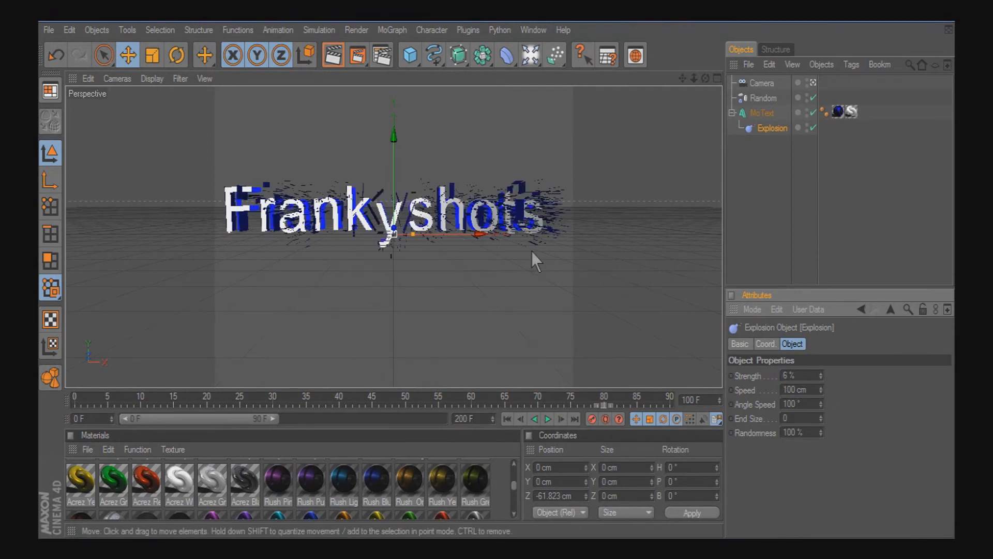
{"action": "left_click", "coordinate": [806, 375]}
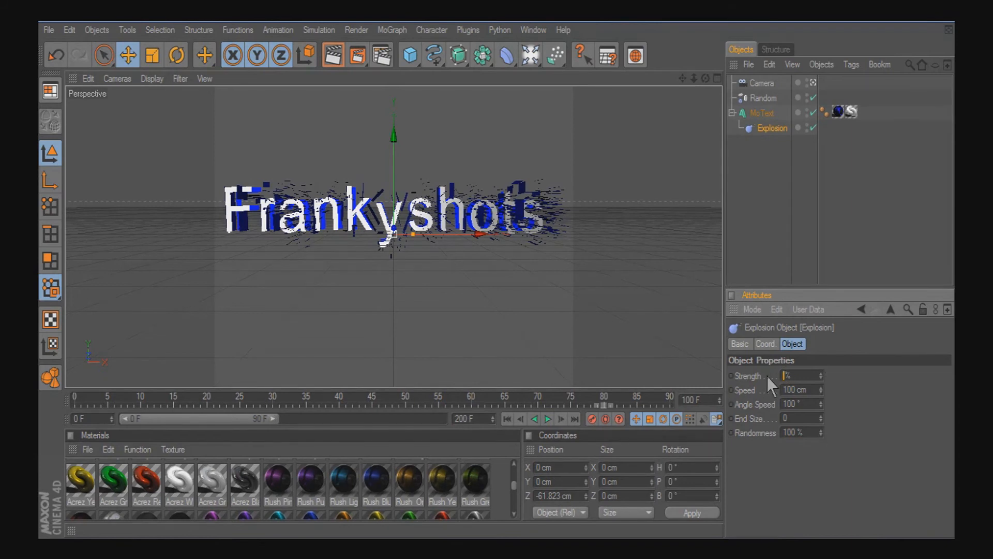
{"action": "type", "text": "0"}
Open the render settings and apply the HDV 1080 29.97 film/video preset to the output
{"action": "left_click", "coordinate": [357, 30]}
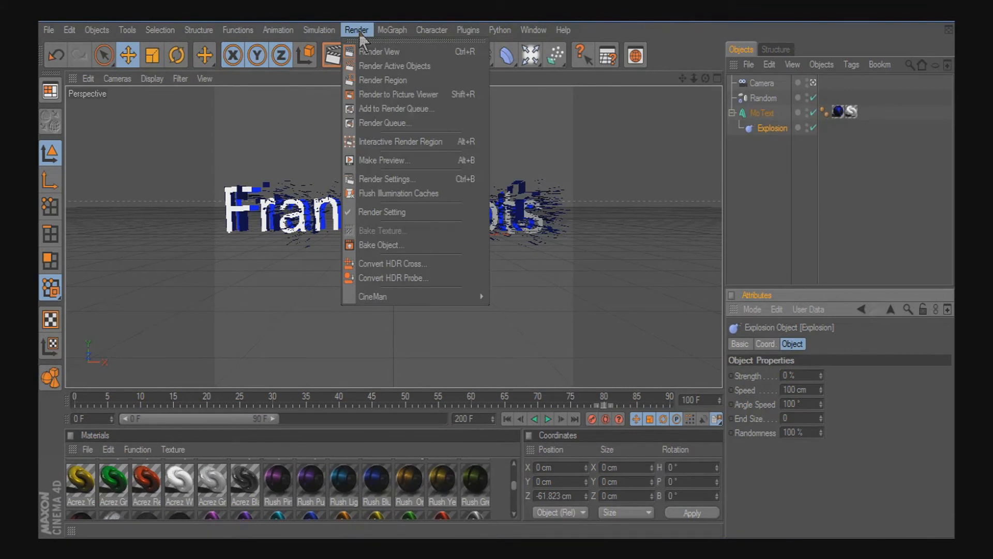
{"action": "left_click", "coordinate": [386, 212]}
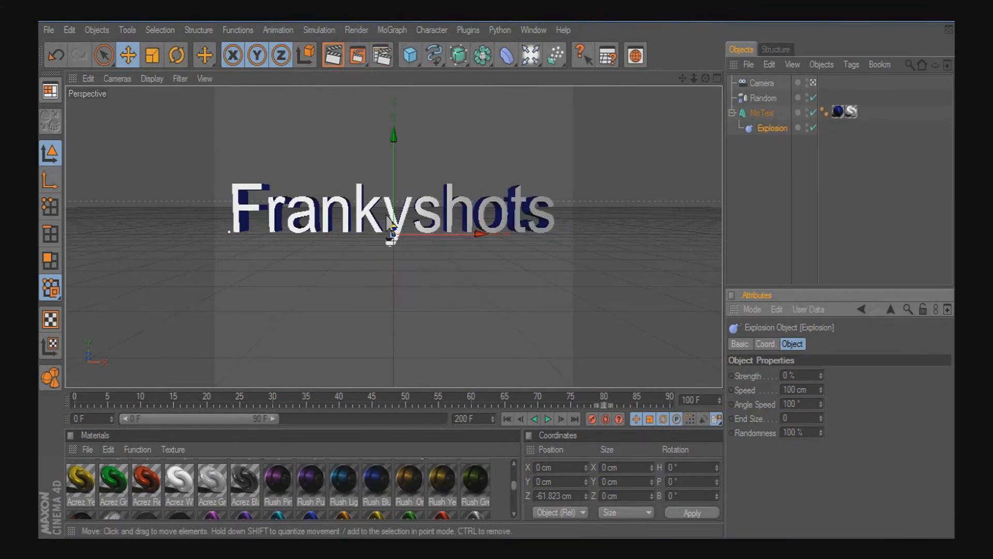
{"action": "left_click", "coordinate": [357, 31]}
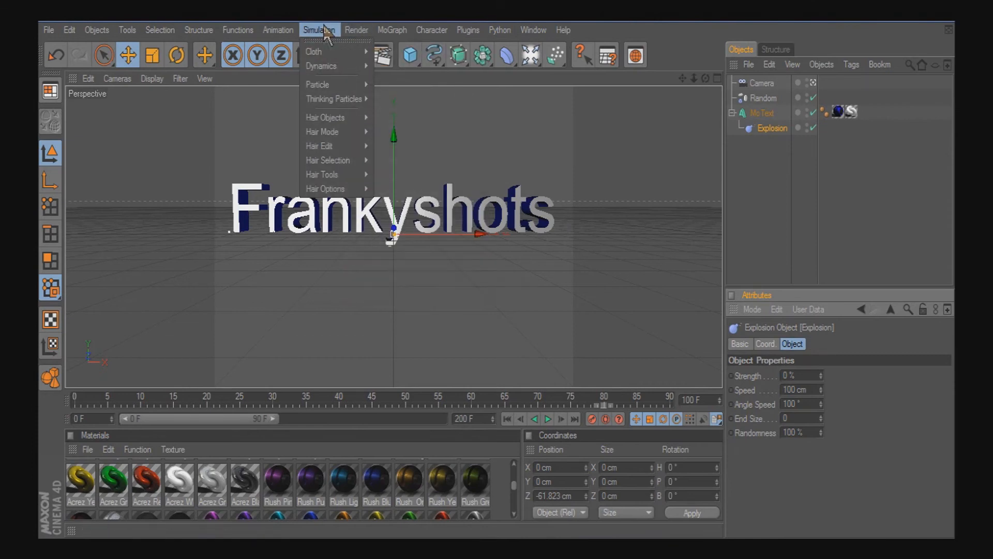
{"action": "left_click", "coordinate": [290, 79]}
{"action": "left_click", "coordinate": [382, 55]}
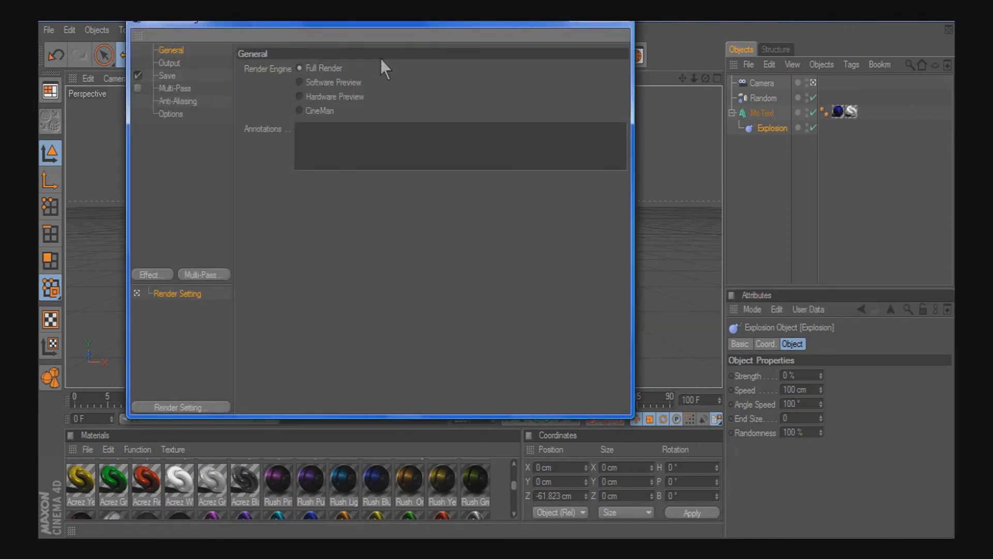
{"action": "left_click", "coordinate": [171, 63]}
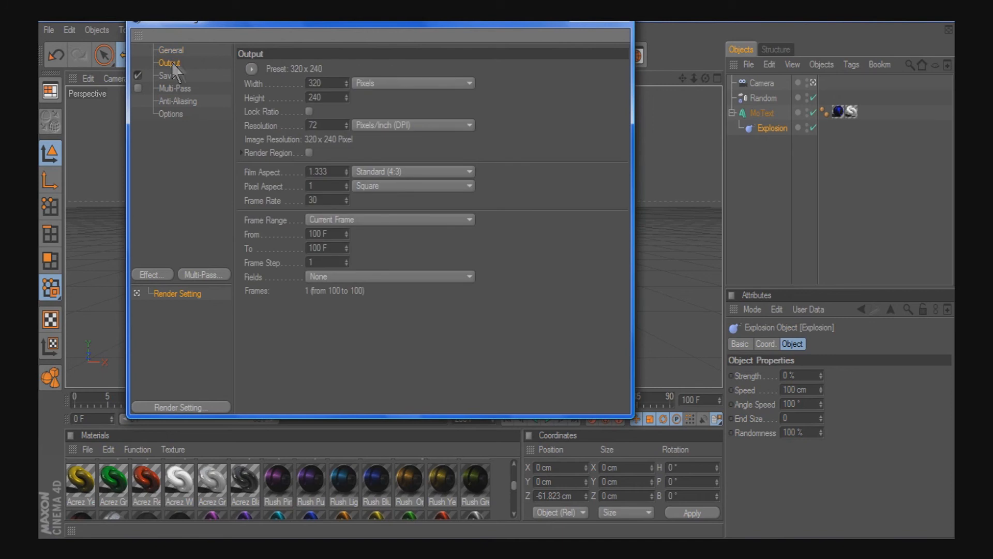
{"action": "left_click", "coordinate": [251, 68]}
{"action": "mouse_move", "coordinate": [274, 126]}
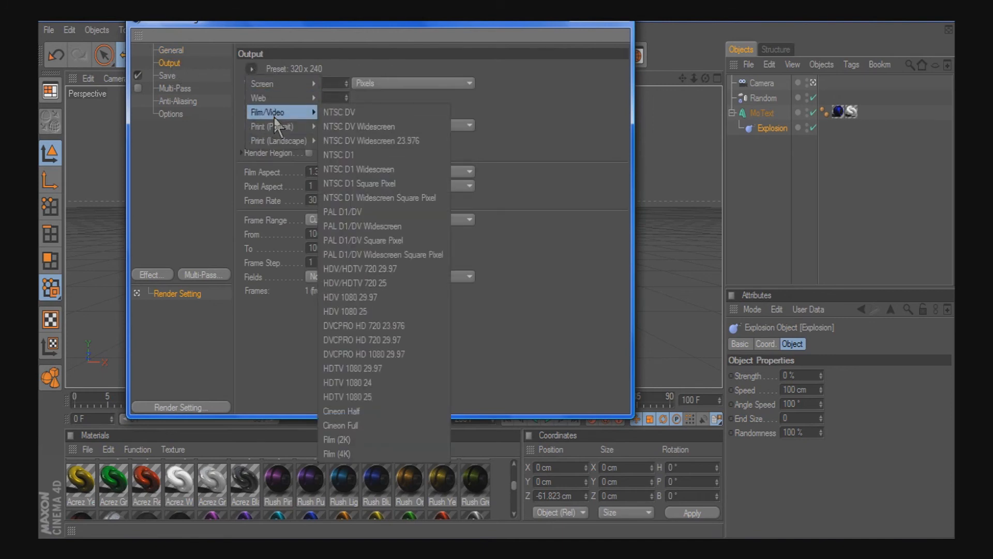
{"action": "left_click", "coordinate": [367, 299]}
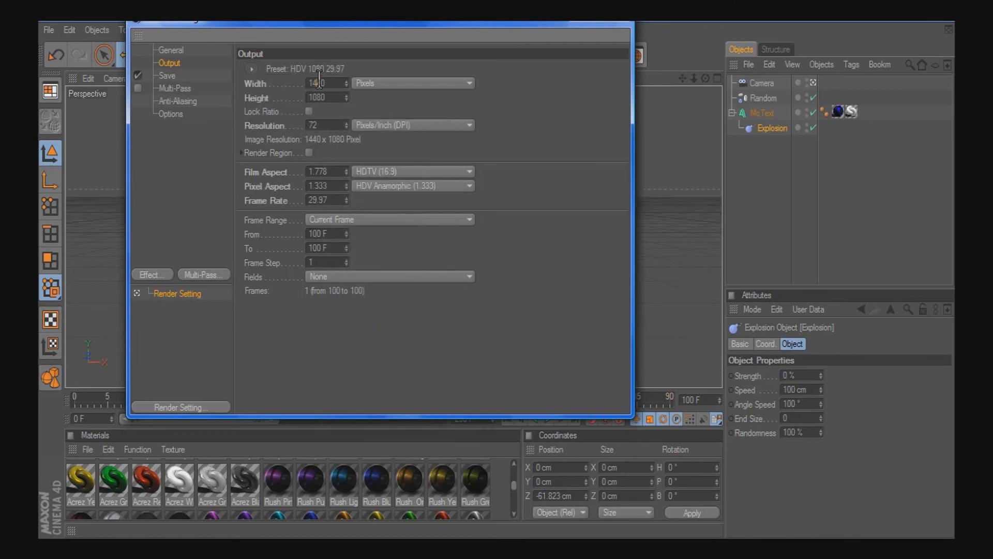
Set the render output's frame range to All Frames
{"action": "left_click", "coordinate": [324, 219]}
{"action": "left_click", "coordinate": [336, 262]}
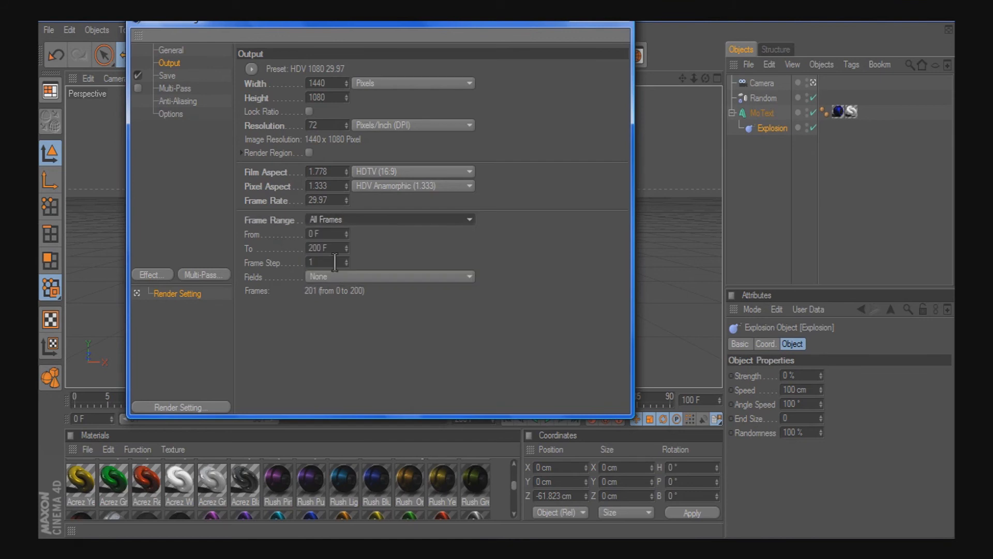
{"action": "left_click", "coordinate": [459, 430]}
{"action": "double_click", "coordinate": [460, 421]}
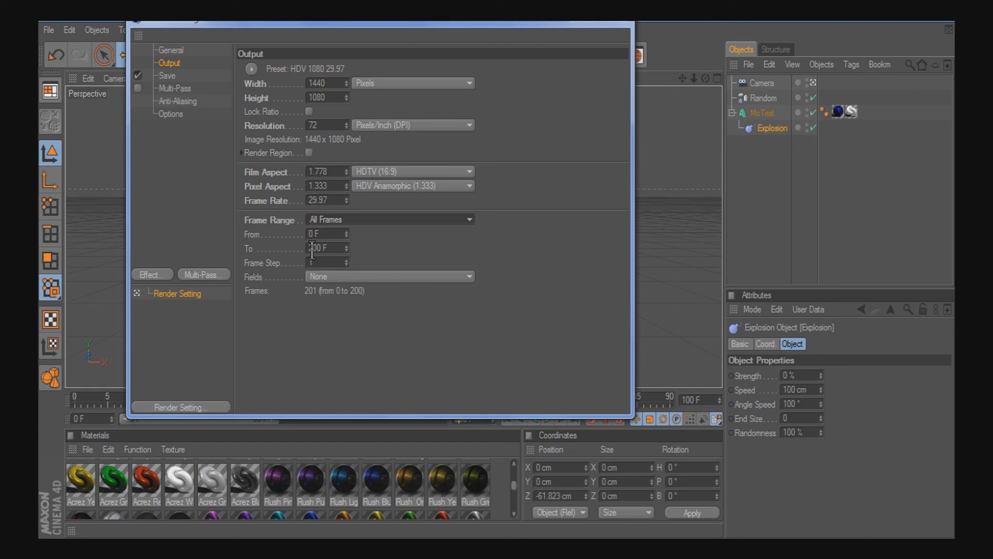
Recheck the general and output render settings, dismissing the Windows color scheme prompt without choosing an option
{"action": "left_click", "coordinate": [170, 50]}
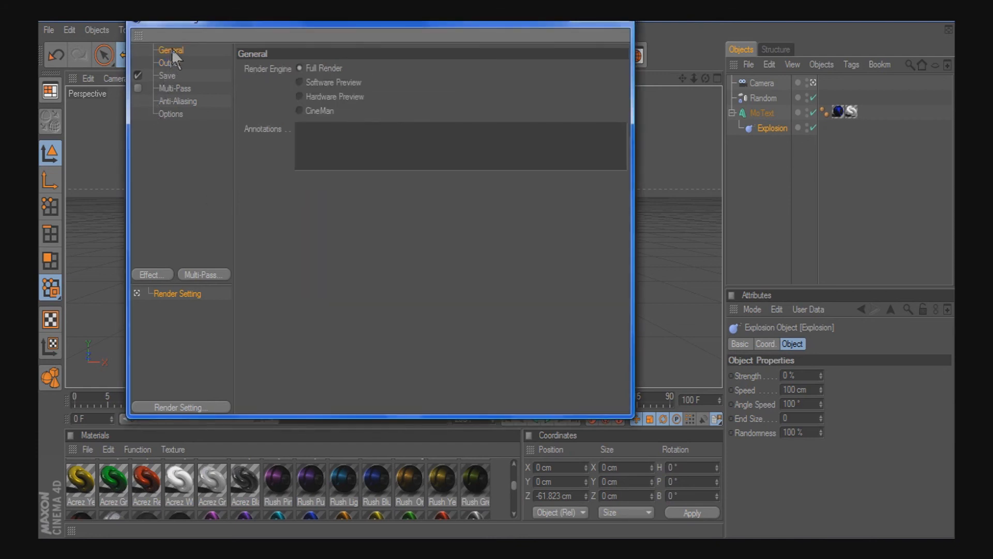
{"action": "left_click", "coordinate": [169, 63]}
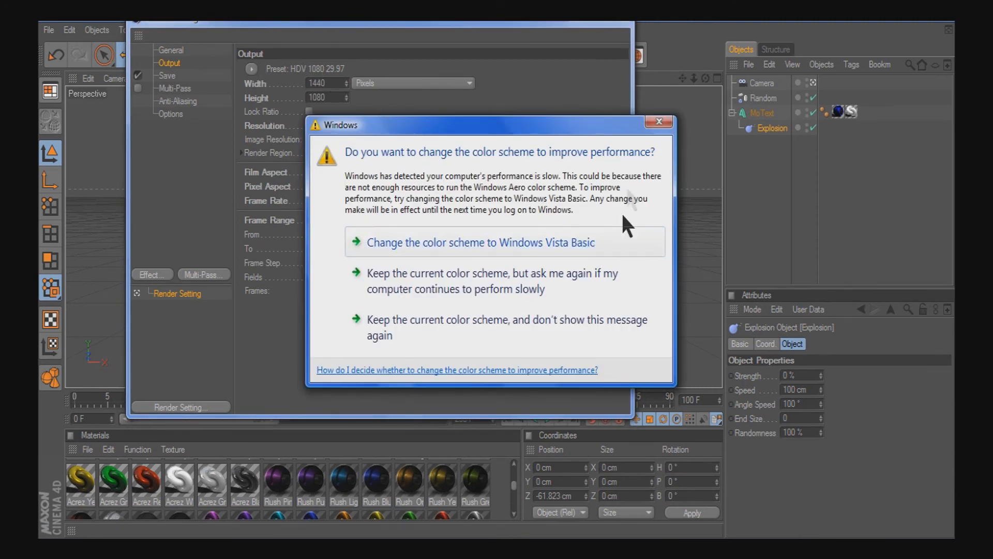
{"action": "left_click", "coordinate": [658, 122]}
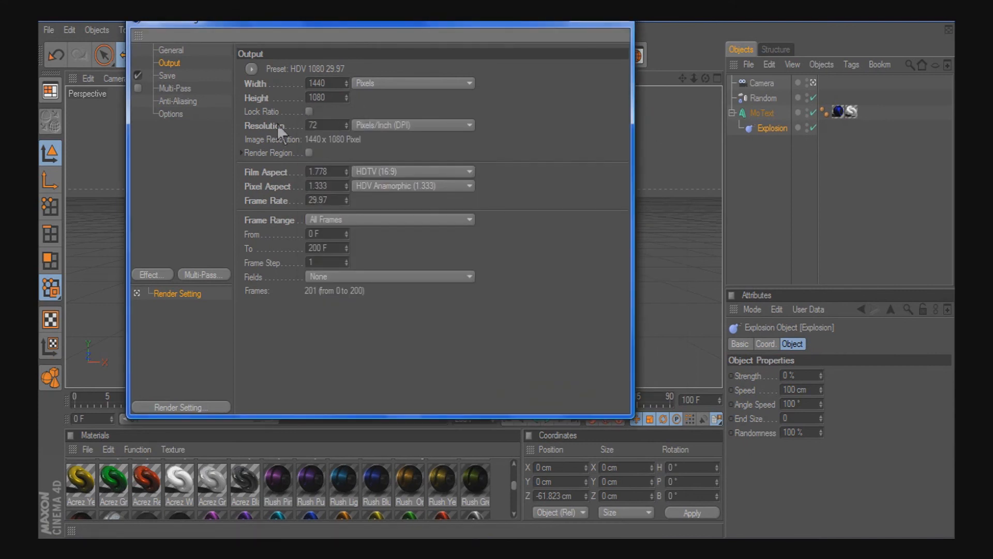
{"action": "left_click", "coordinate": [321, 222]}
{"action": "left_click", "coordinate": [320, 223]}
Set the render's save format to QuickTime Movie
{"action": "left_click", "coordinate": [187, 76]}
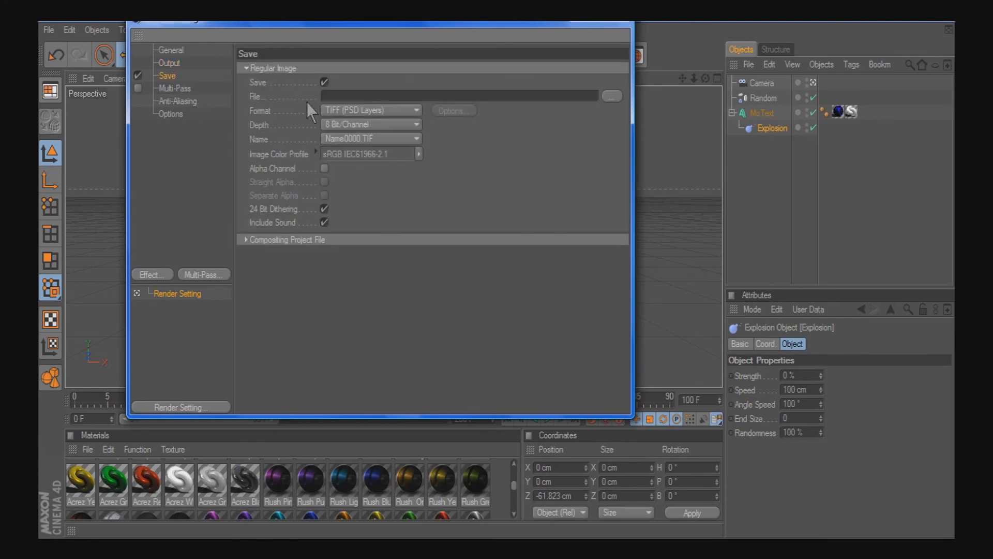
{"action": "left_click", "coordinate": [335, 96]}
{"action": "left_click", "coordinate": [406, 110]}
{"action": "left_click", "coordinate": [365, 489]}
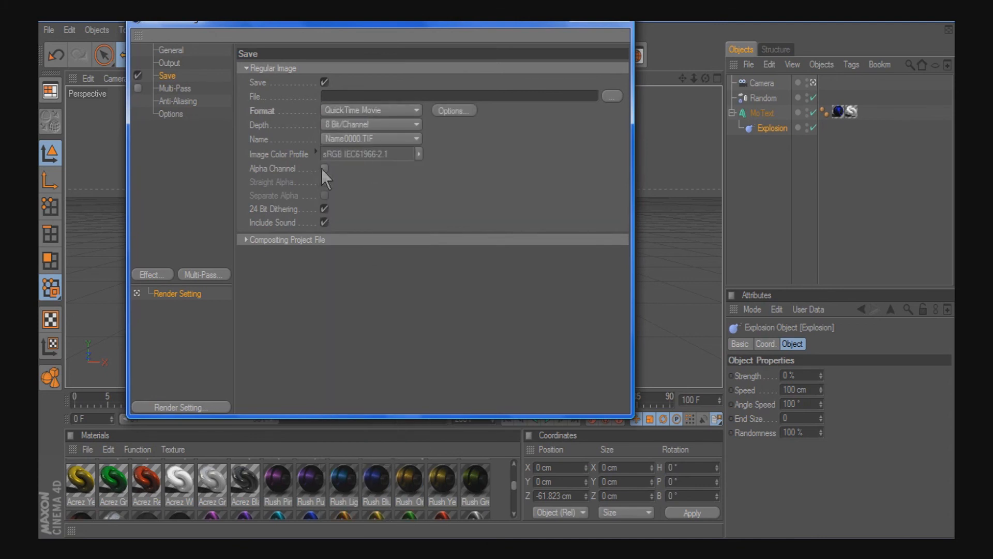
Toggle the saved movie's Alpha Channel option on and off again, and check the Multi-Pass settings
{"action": "left_click", "coordinate": [322, 169]}
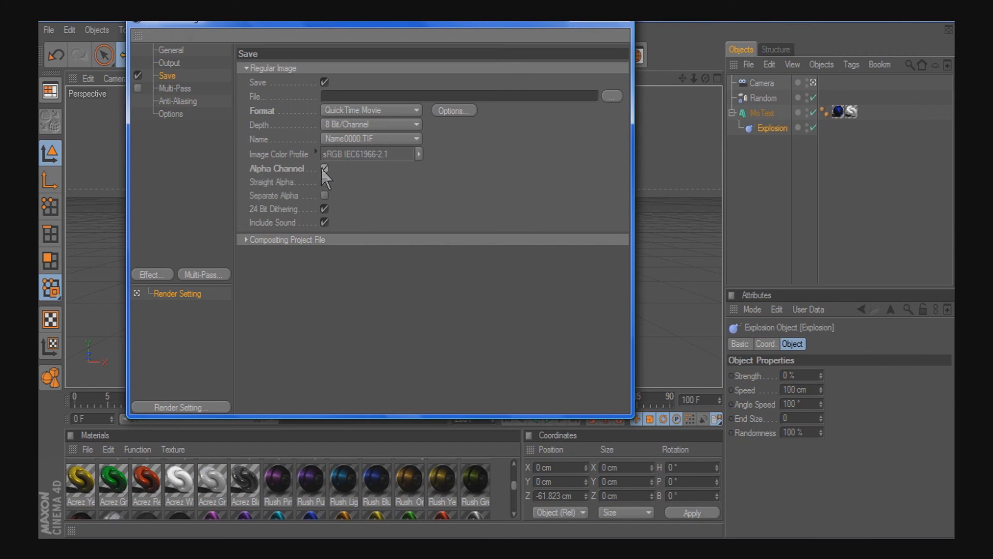
{"action": "left_click", "coordinate": [324, 169]}
{"action": "left_click", "coordinate": [179, 88]}
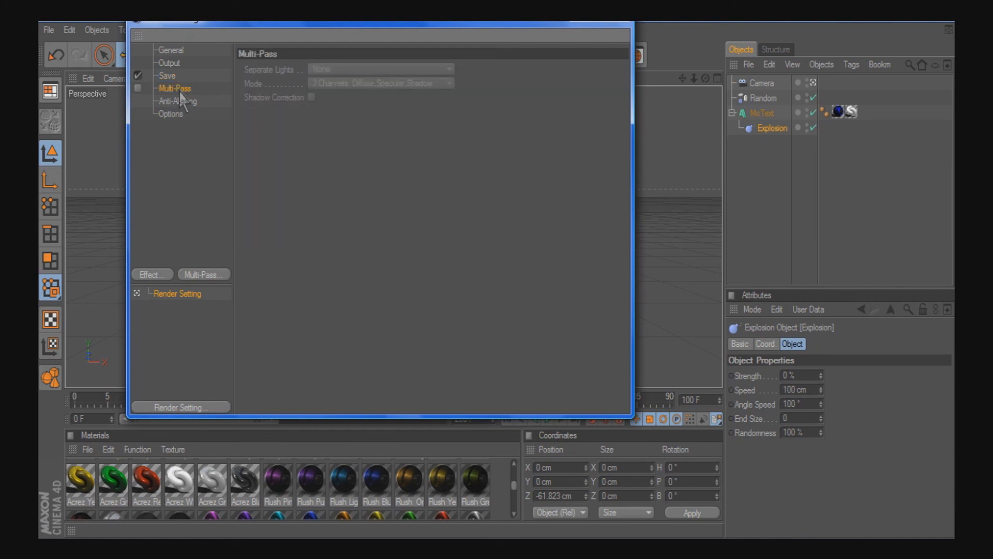
Set the render's anti-aliasing to Best with the Animation filter and a maximum level of 2x2
{"action": "left_click", "coordinate": [179, 99]}
{"action": "left_click", "coordinate": [352, 70]}
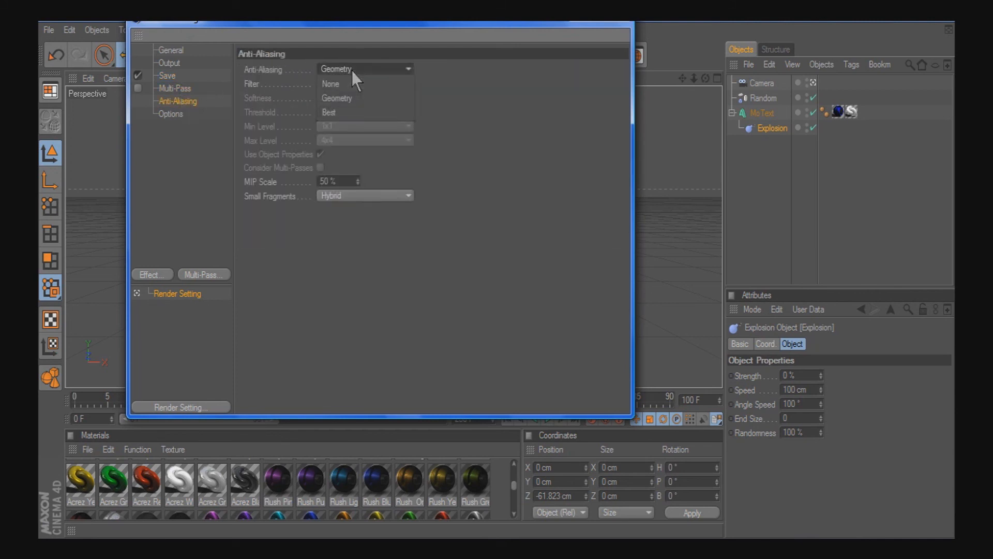
{"action": "left_click", "coordinate": [346, 110]}
{"action": "left_click", "coordinate": [366, 82]}
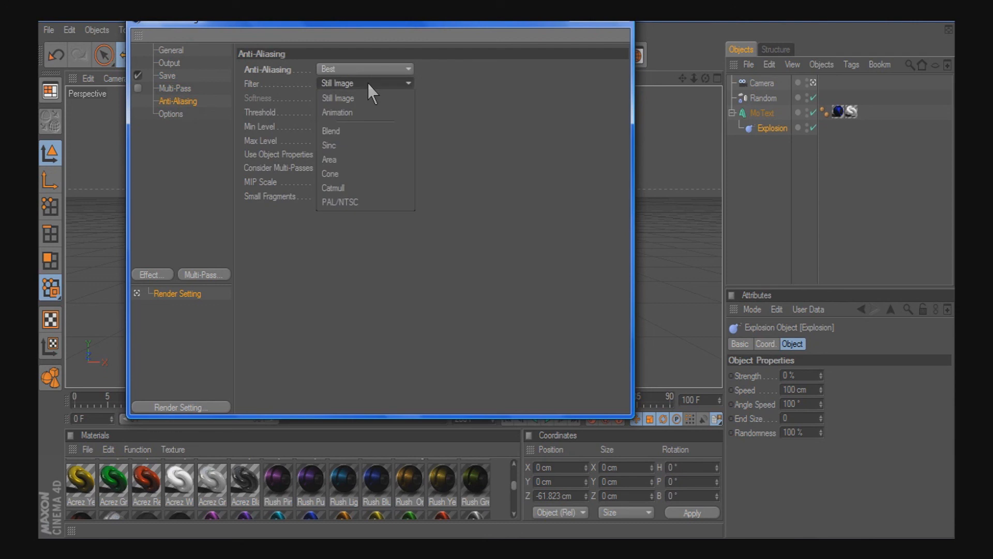
{"action": "left_click", "coordinate": [366, 113]}
{"action": "left_click", "coordinate": [350, 139]}
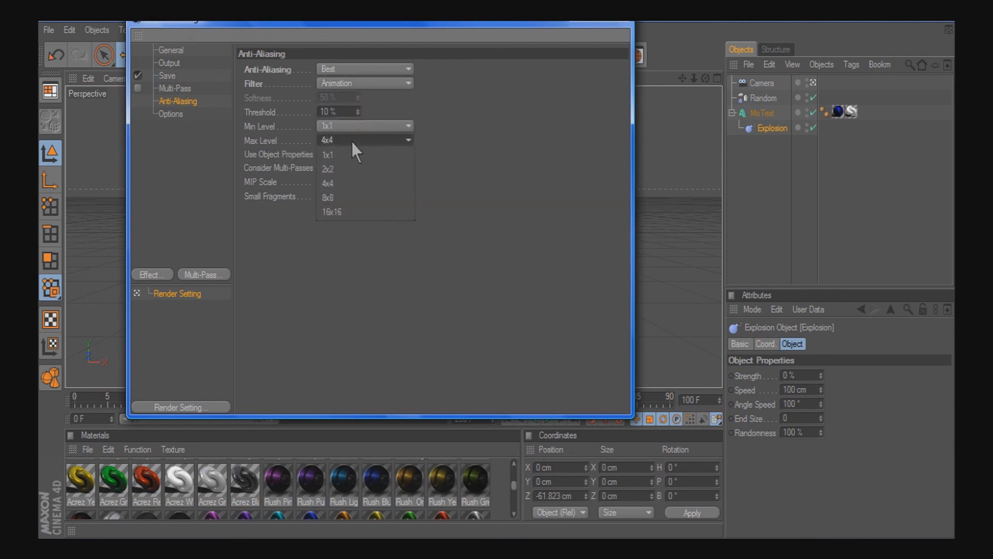
{"action": "left_click", "coordinate": [341, 169]}
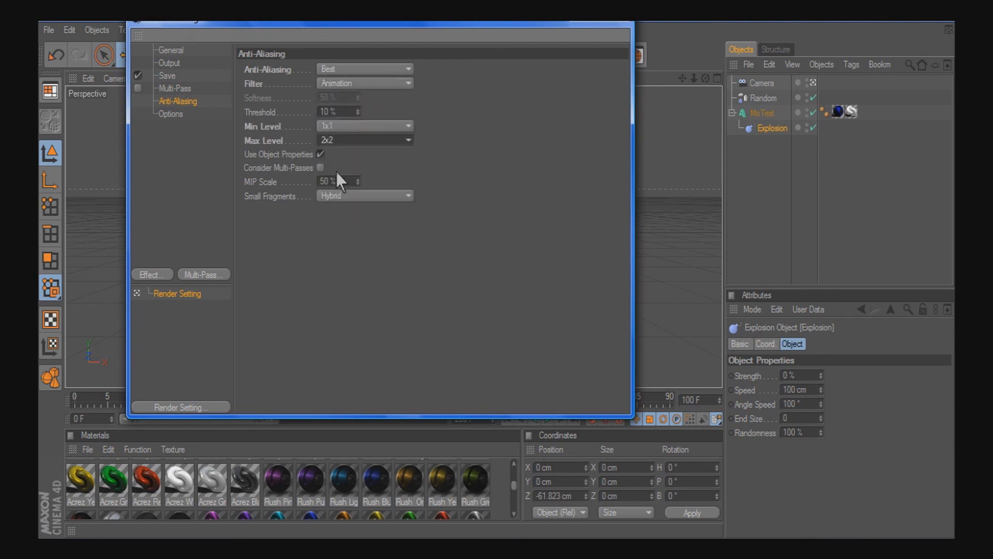
Review the Options and General render settings, and close the render settings
{"action": "left_click", "coordinate": [171, 114]}
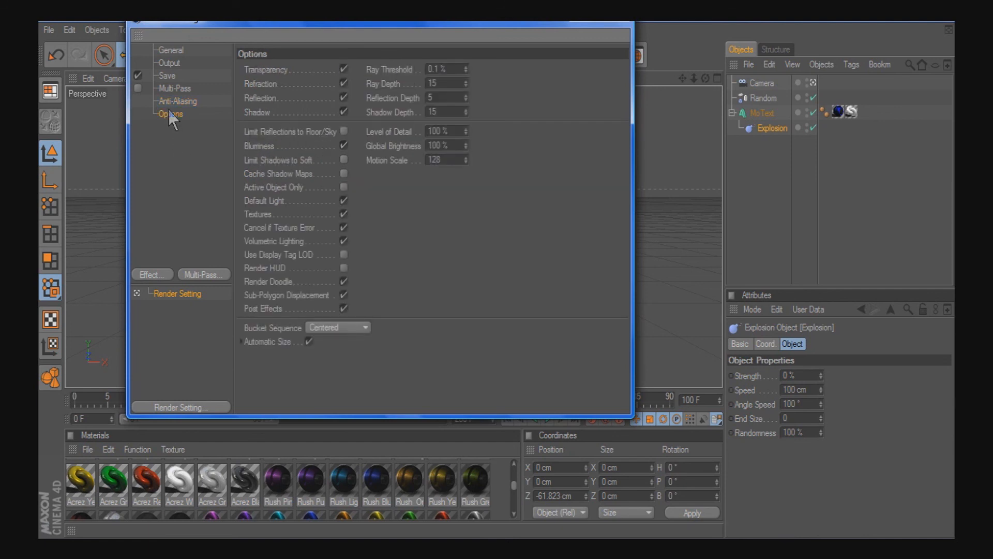
{"action": "left_click", "coordinate": [171, 51]}
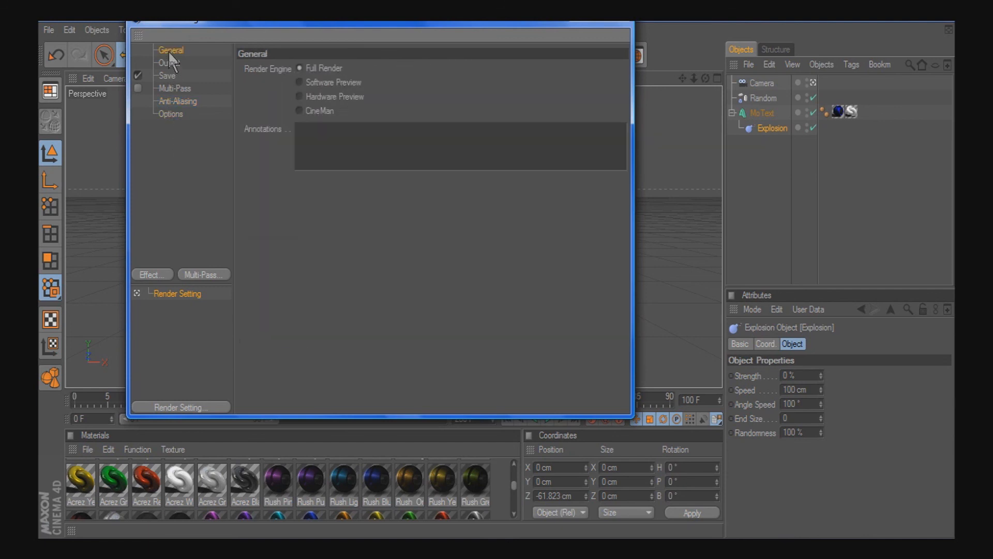
{"action": "left_click", "coordinate": [624, 22]}
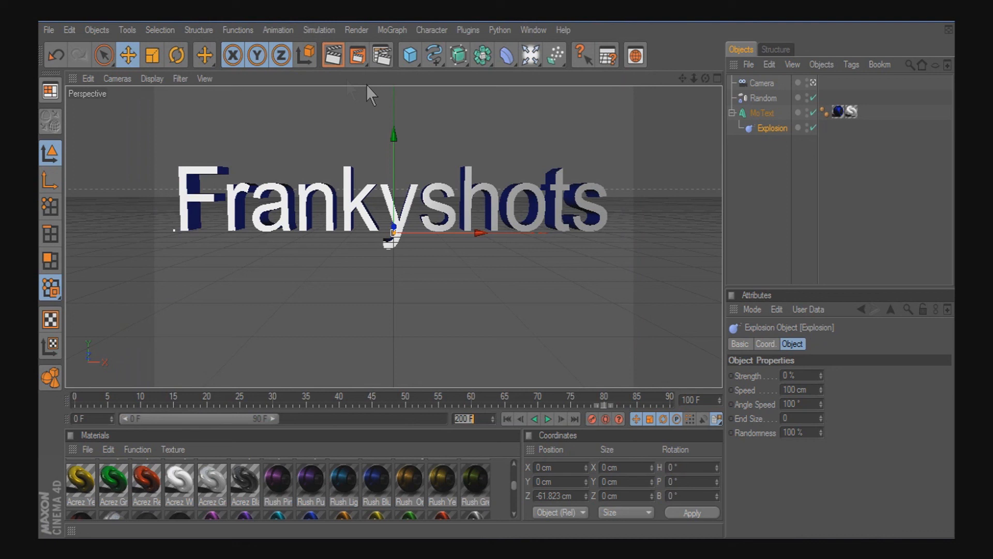
Preview the rendered text in the viewport, and start rendering the animation in the Picture Viewer without saving to a file
{"action": "left_click", "coordinate": [333, 56]}
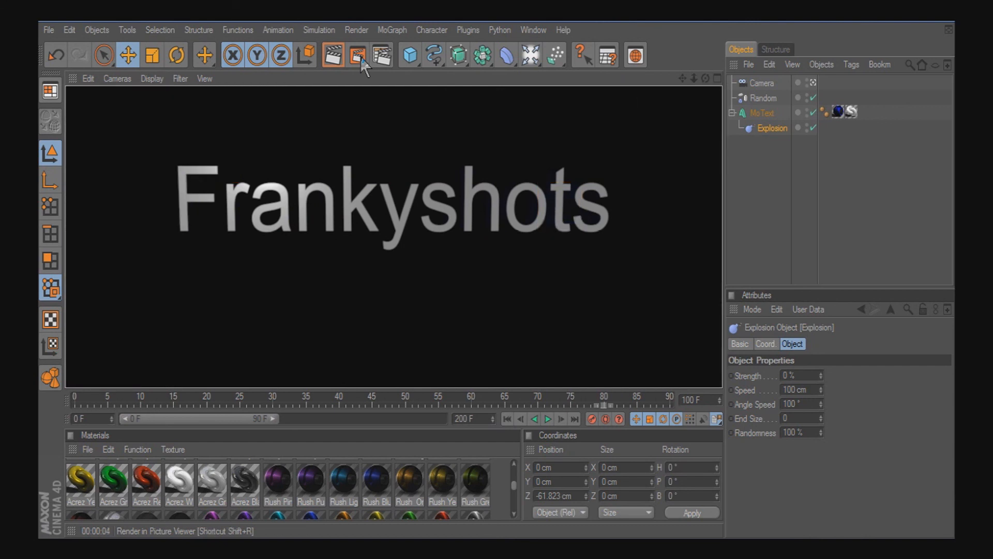
{"action": "left_click", "coordinate": [358, 55]}
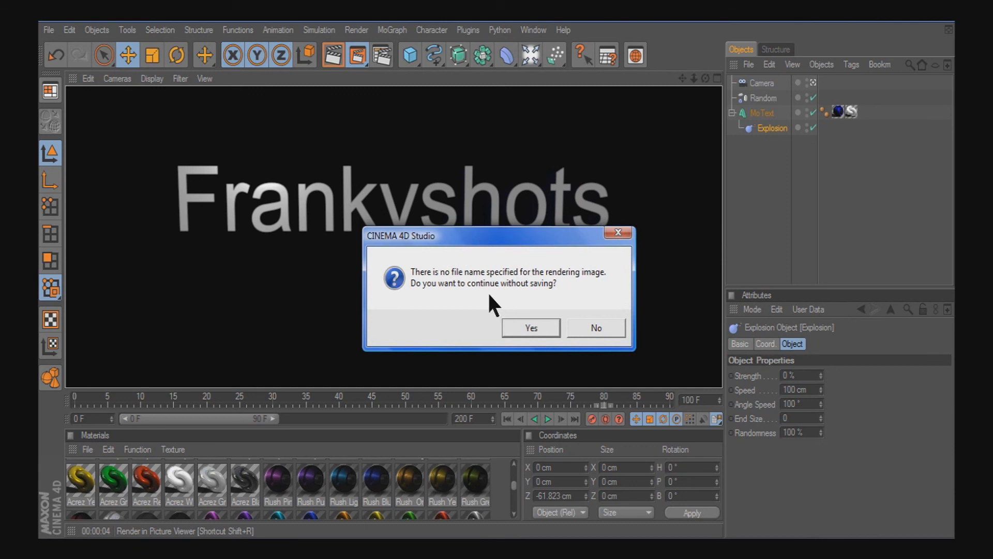
{"action": "left_click", "coordinate": [533, 327]}
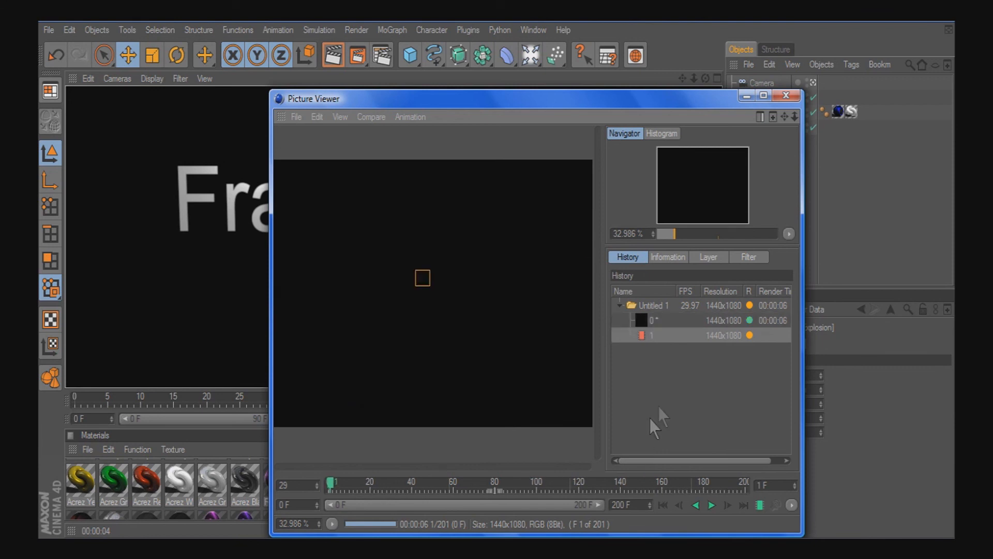
{"action": "left_click", "coordinate": [641, 321]}
{"action": "left_click", "coordinate": [645, 335]}
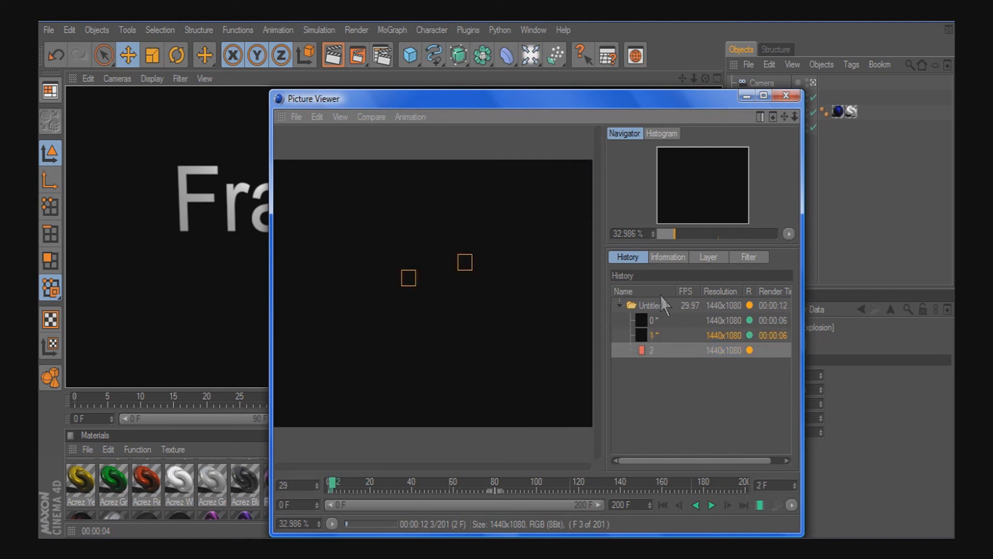
Stop the animation render by closing the Picture Viewer, and deselect all objects in the scene
{"action": "left_click", "coordinate": [786, 95]}
{"action": "left_click", "coordinate": [503, 325]}
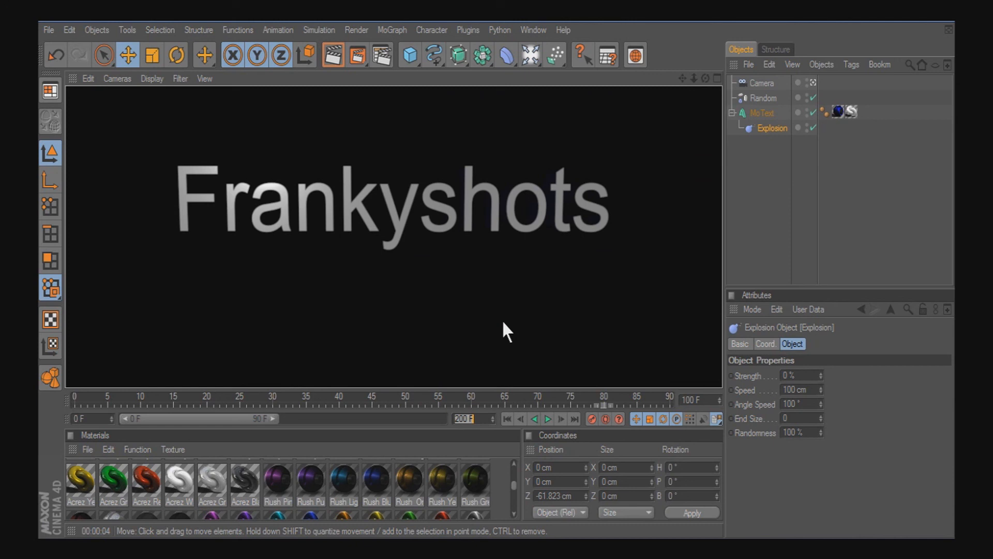
{"action": "left_click", "coordinate": [458, 371]}
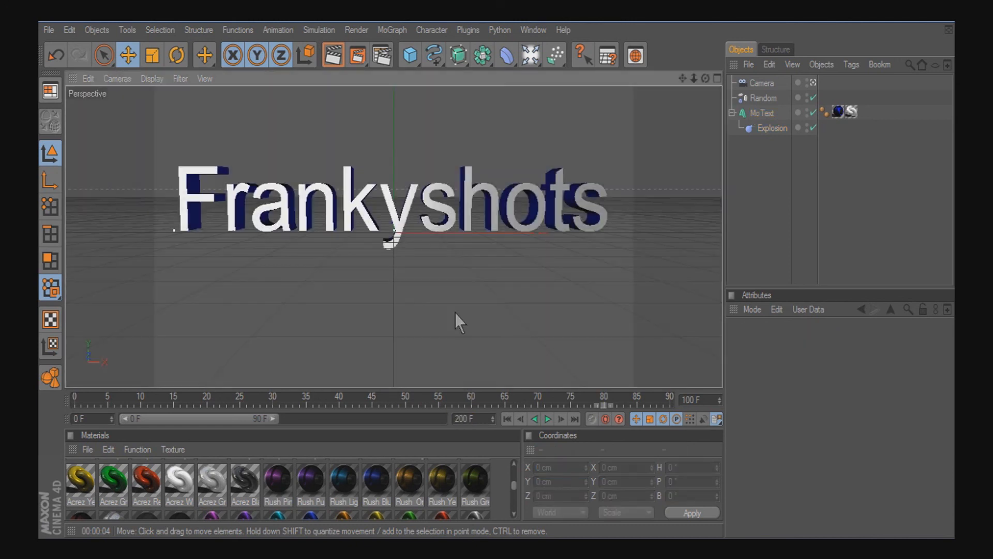